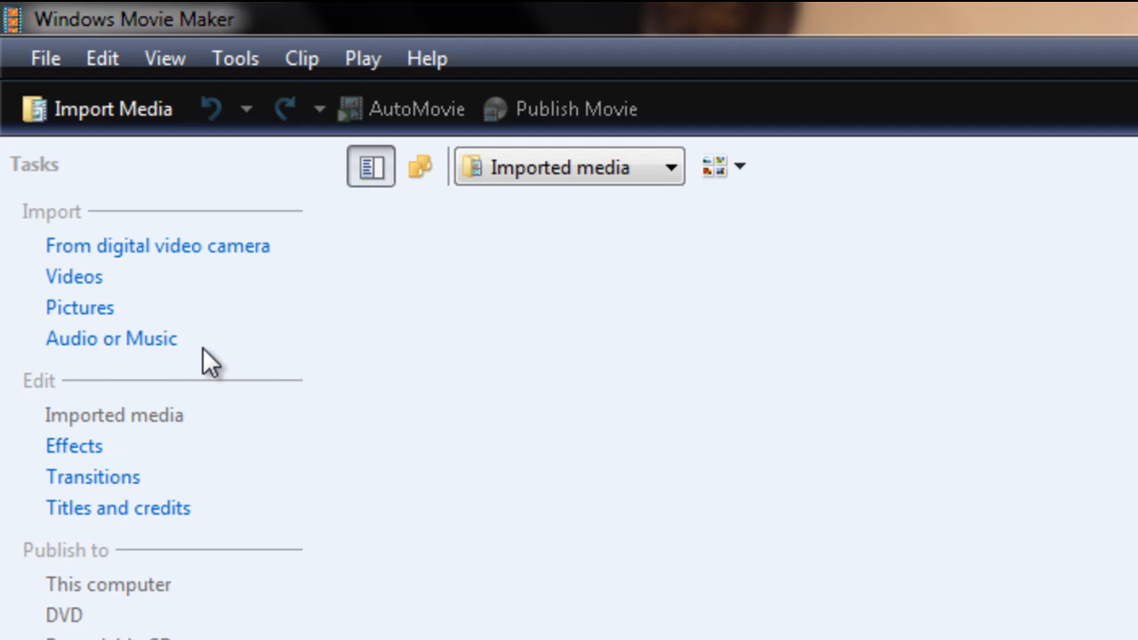
Import all the pictures from the Christian Pix folder and preview the uccp_logo picture
{"action": "left_click", "coordinate": [88, 311]}
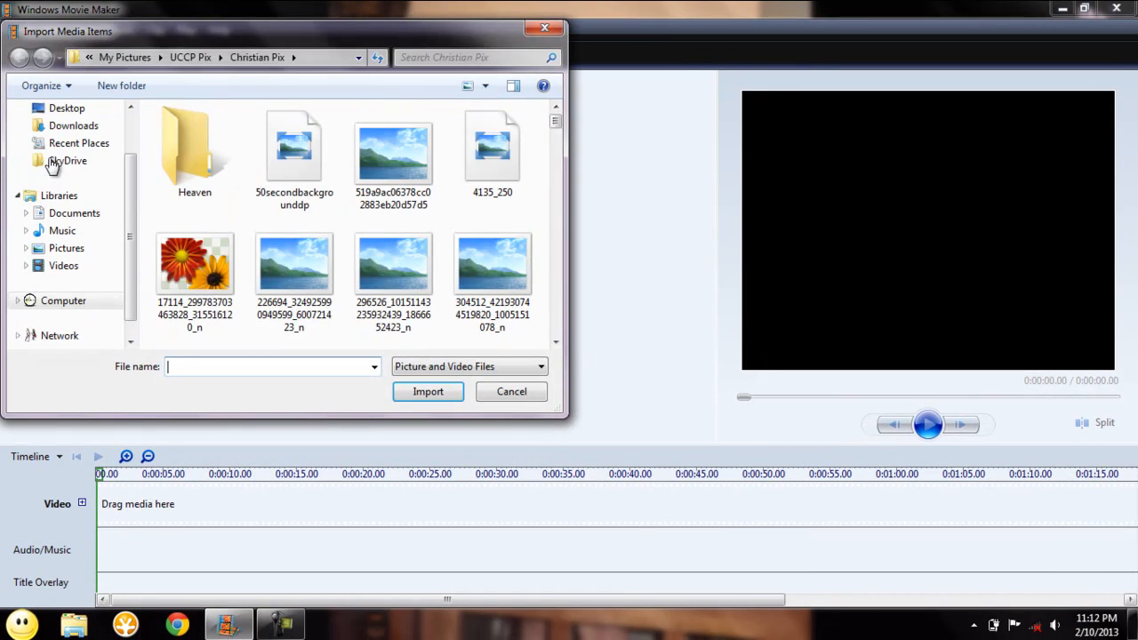
{"action": "left_click", "coordinate": [281, 176]}
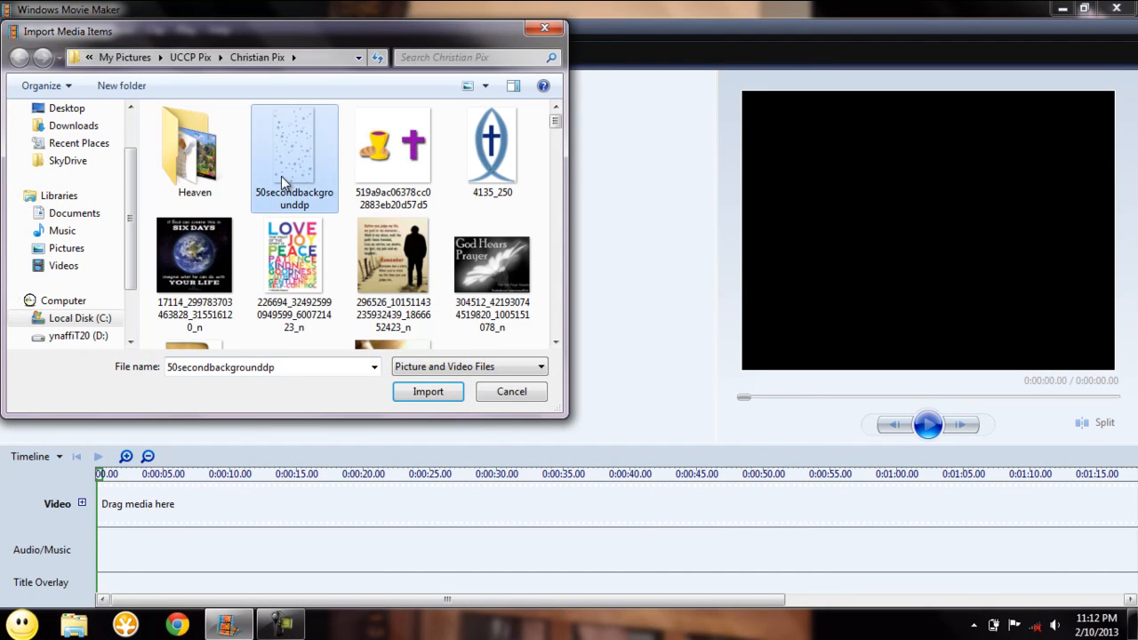
{"action": "key", "text": "ctrl+a"}
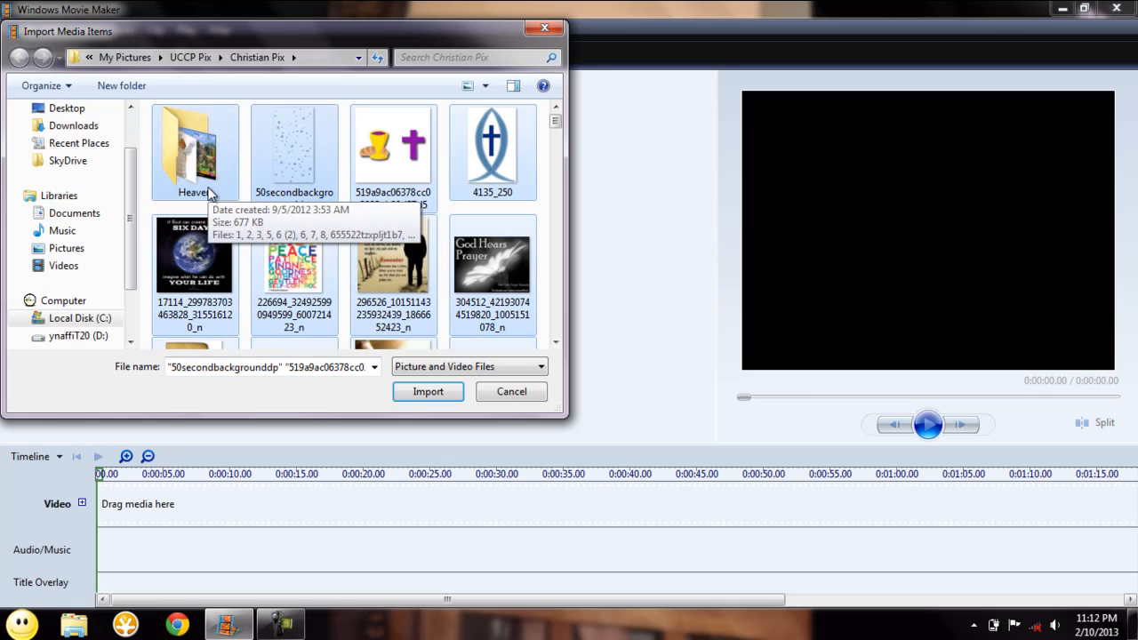
{"action": "left_click", "coordinate": [425, 391]}
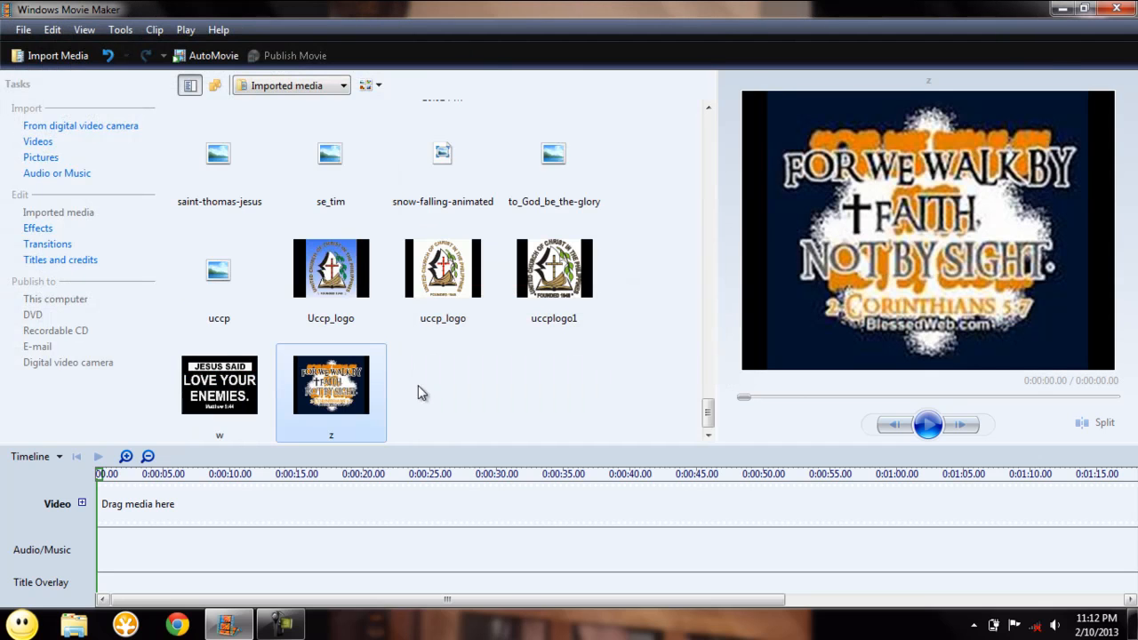
{"action": "left_click", "coordinate": [447, 322]}
{"action": "scroll", "coordinate": [446, 316], "scroll_direction": "up", "scroll_amount": 5}
{"action": "scroll", "coordinate": [446, 315], "scroll_direction": "up", "scroll_amount": 15}
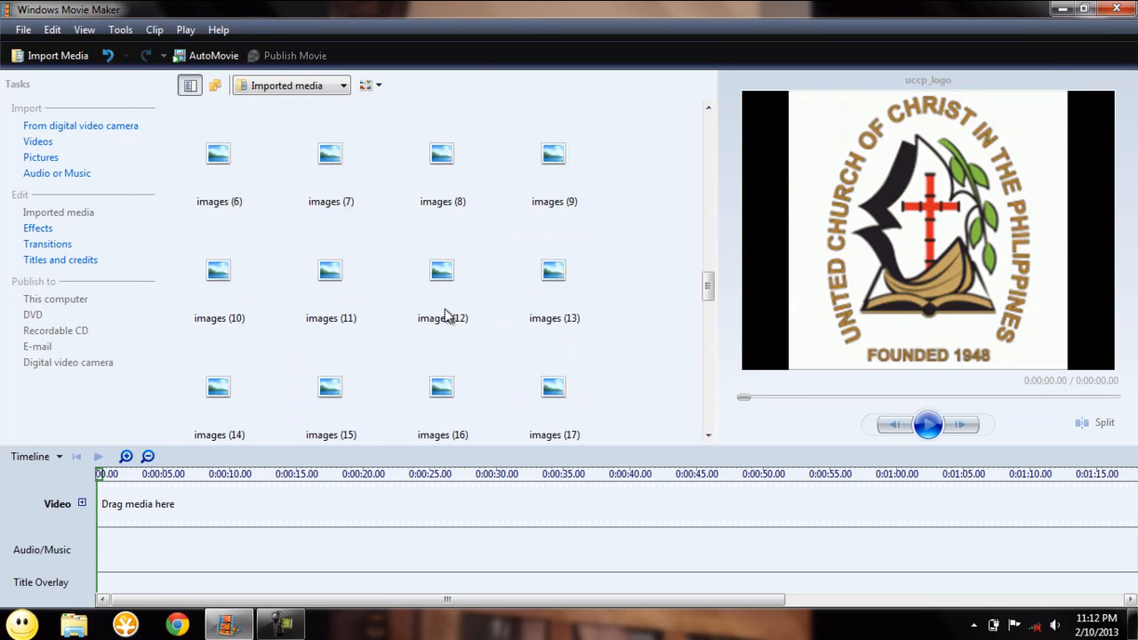
{"action": "scroll", "coordinate": [447, 313], "scroll_direction": "up", "scroll_amount": 5}
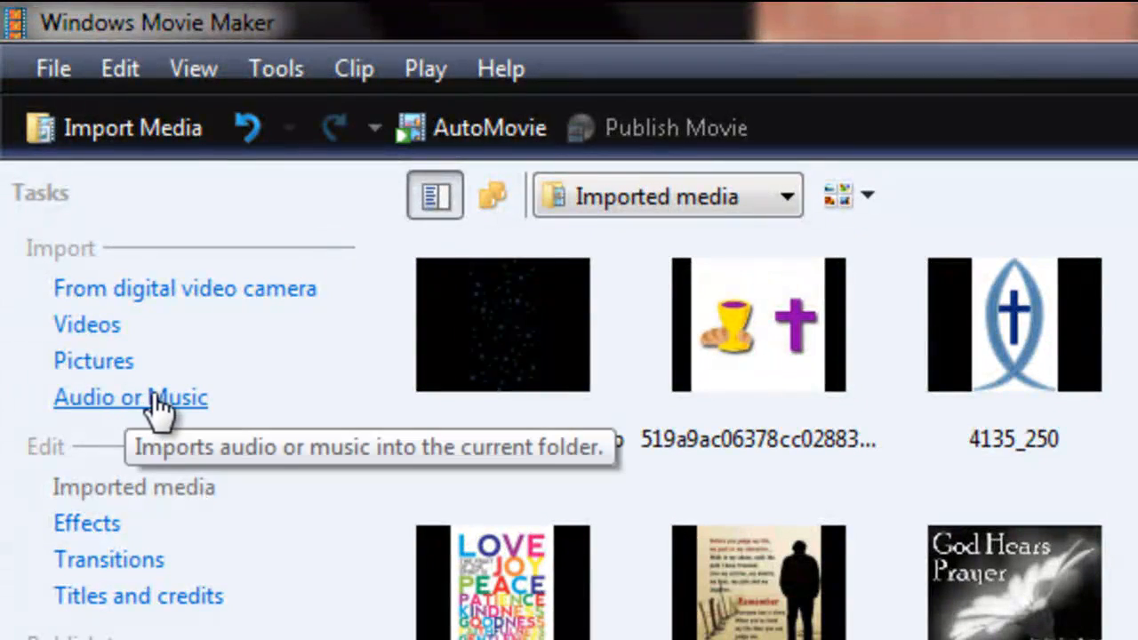
Import the song 10 Lead Me To The Cross-hiLLSOng from the Burn music folder
{"action": "left_click", "coordinate": [156, 400]}
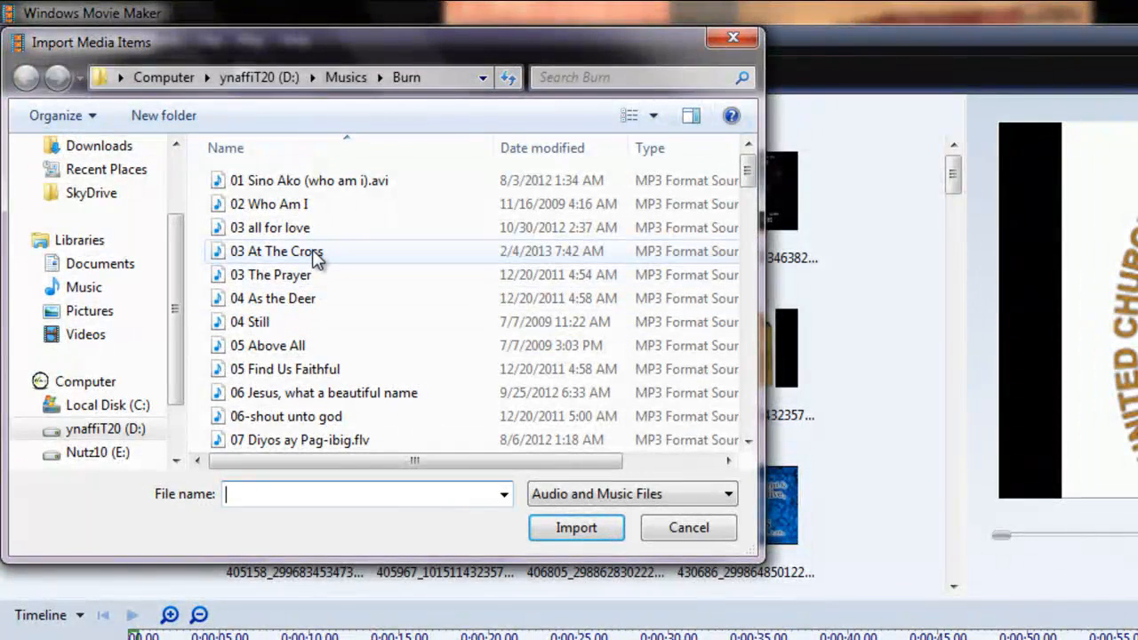
{"action": "left_click", "coordinate": [391, 393]}
{"action": "scroll", "coordinate": [385, 398], "scroll_direction": "down", "scroll_amount": 2}
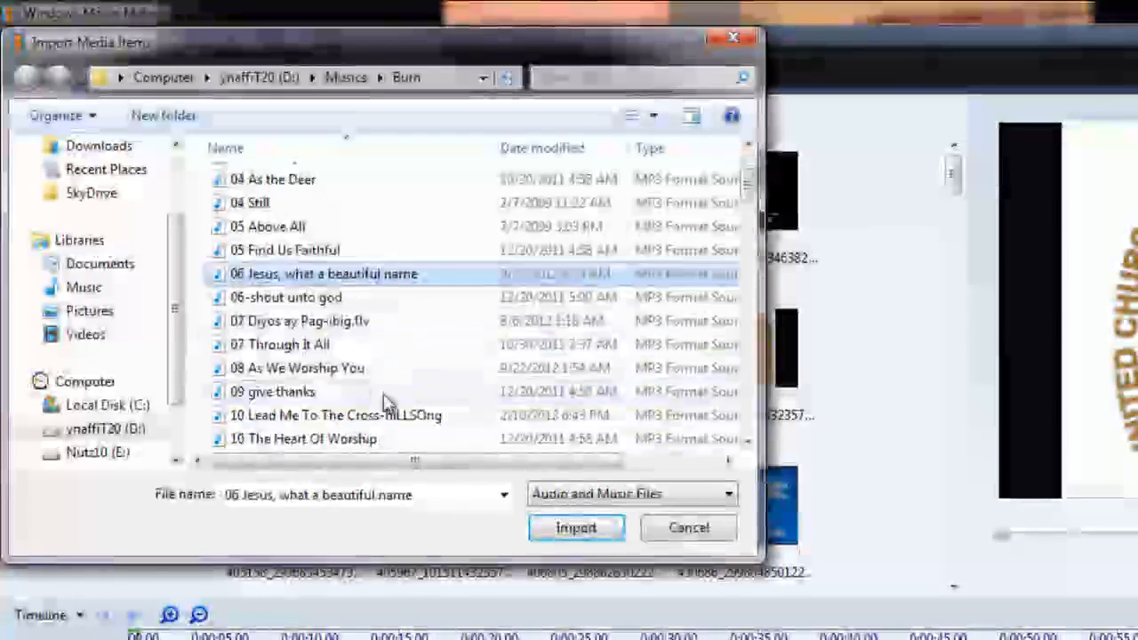
{"action": "scroll", "coordinate": [387, 400], "scroll_direction": "down", "scroll_amount": 1}
{"action": "left_click", "coordinate": [363, 358]}
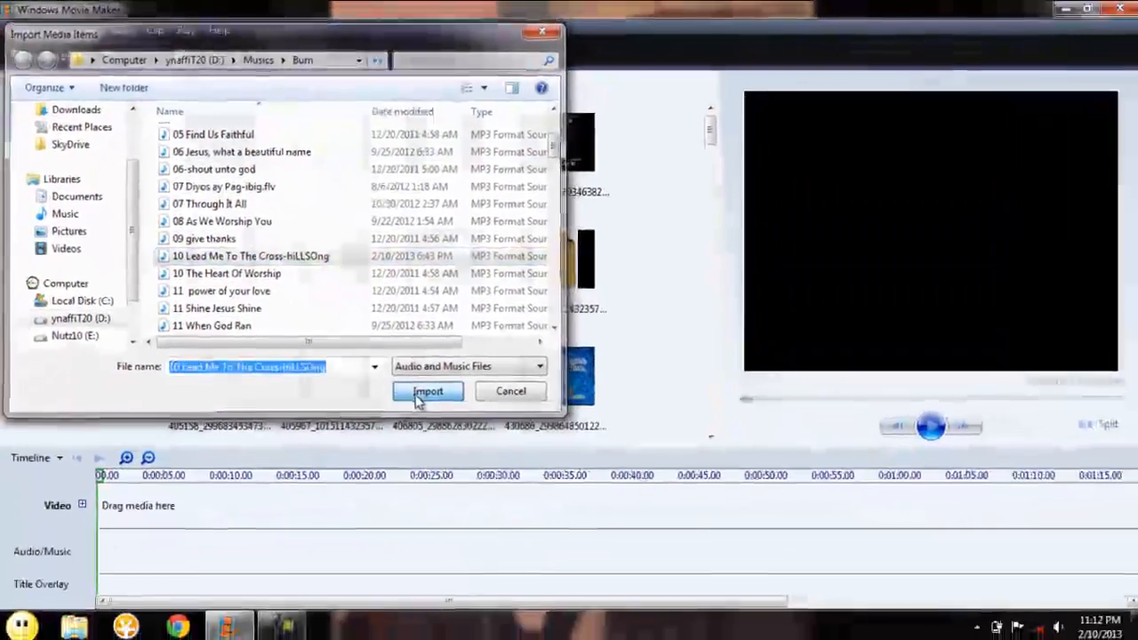
{"action": "left_click", "coordinate": [511, 477]}
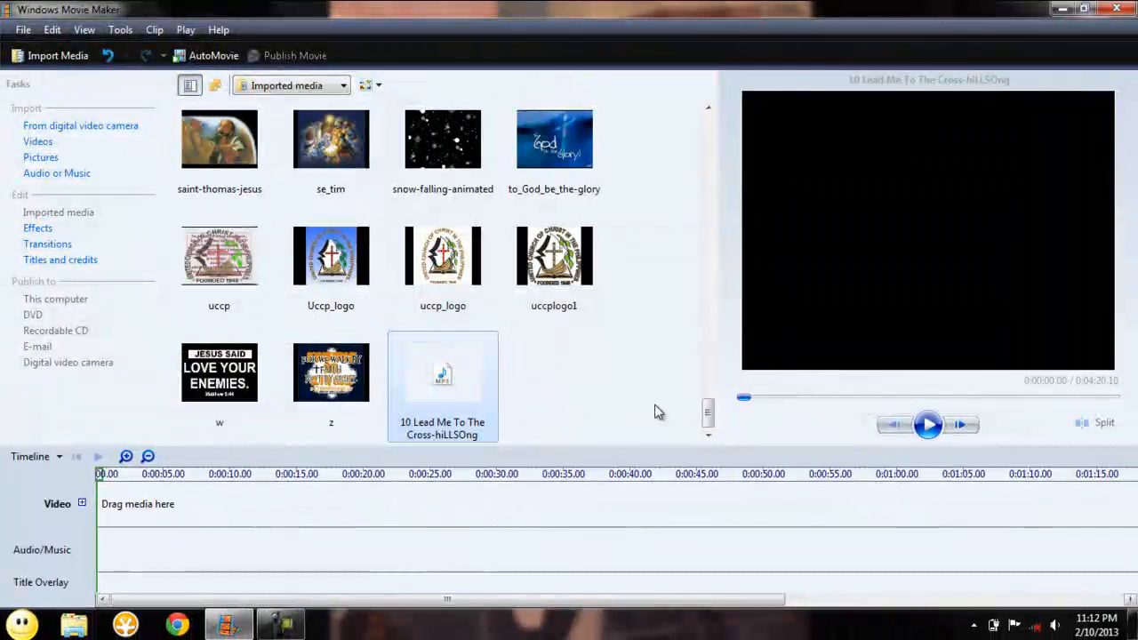
Place pictures 226694, 296526, 405158, 405967, 406805 and 430686 in that order on the video track
{"action": "left_click_drag", "start_coordinate": [708, 418], "coordinate": [707, 129]}
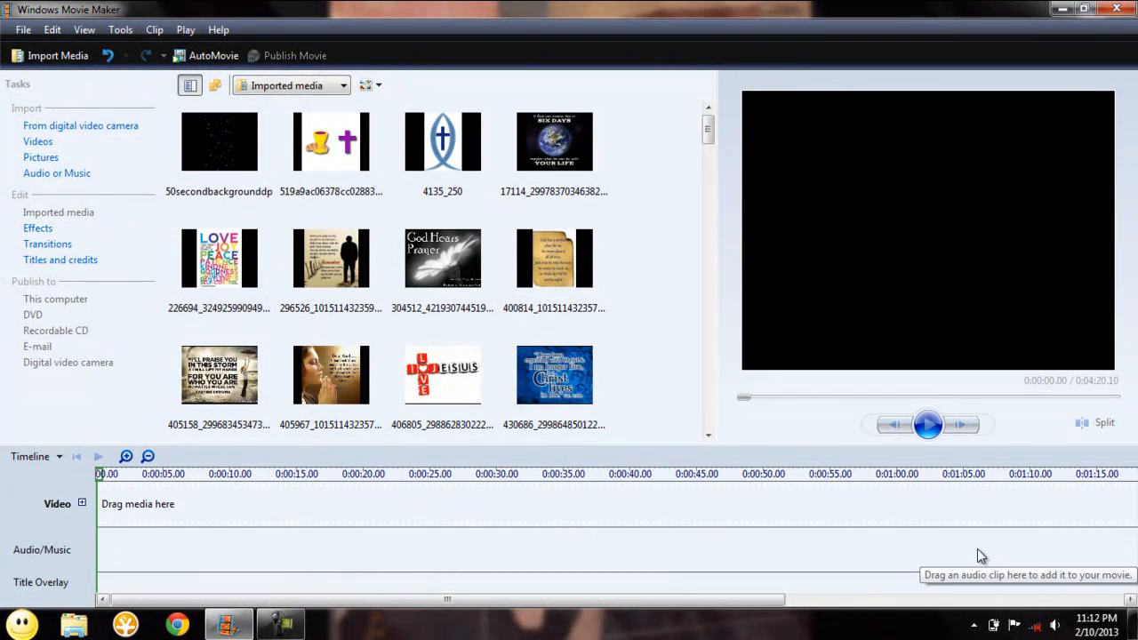
{"action": "left_click_drag", "start_coordinate": [221, 259], "coordinate": [122, 530]}
{"action": "left_click_drag", "start_coordinate": [351, 271], "coordinate": [198, 507]}
{"action": "left_click_drag", "start_coordinate": [242, 380], "coordinate": [267, 509]}
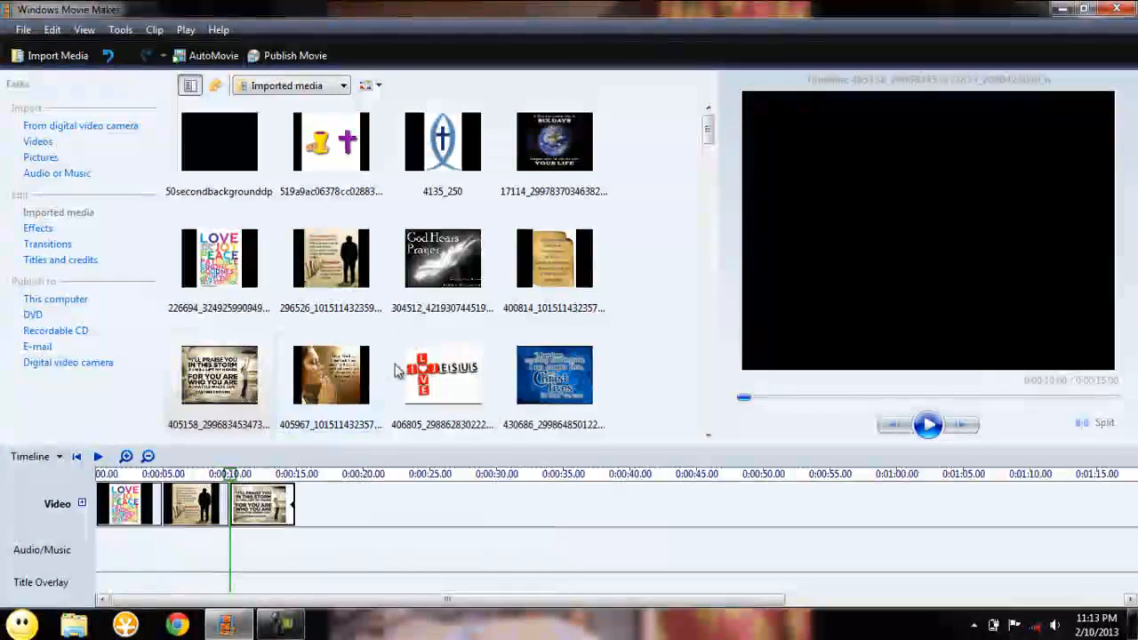
{"action": "left_click_drag", "start_coordinate": [346, 374], "coordinate": [329, 505]}
{"action": "left_click_drag", "start_coordinate": [423, 424], "coordinate": [431, 505]}
{"action": "left_click_drag", "start_coordinate": [554, 374], "coordinate": [493, 504]}
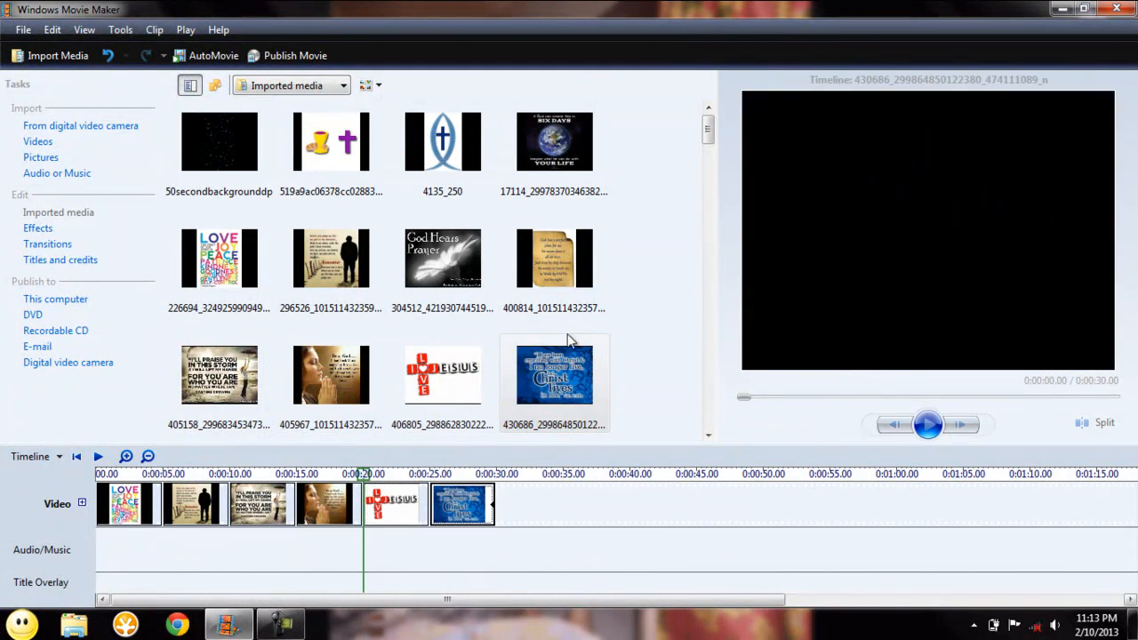
Append the 400814 scroll, 304512 God Hears Prayer and 17114 Six Days pictures to the video track
{"action": "left_click_drag", "start_coordinate": [553, 266], "coordinate": [529, 505]}
{"action": "left_click_drag", "start_coordinate": [457, 309], "coordinate": [596, 505]}
{"action": "left_click_drag", "start_coordinate": [551, 139], "coordinate": [702, 515]}
Append pictures 564415, 564216, 554036 and 551739 in that order to the end of the video track
{"action": "left_click_drag", "start_coordinate": [558, 603], "coordinate": [626, 603]}
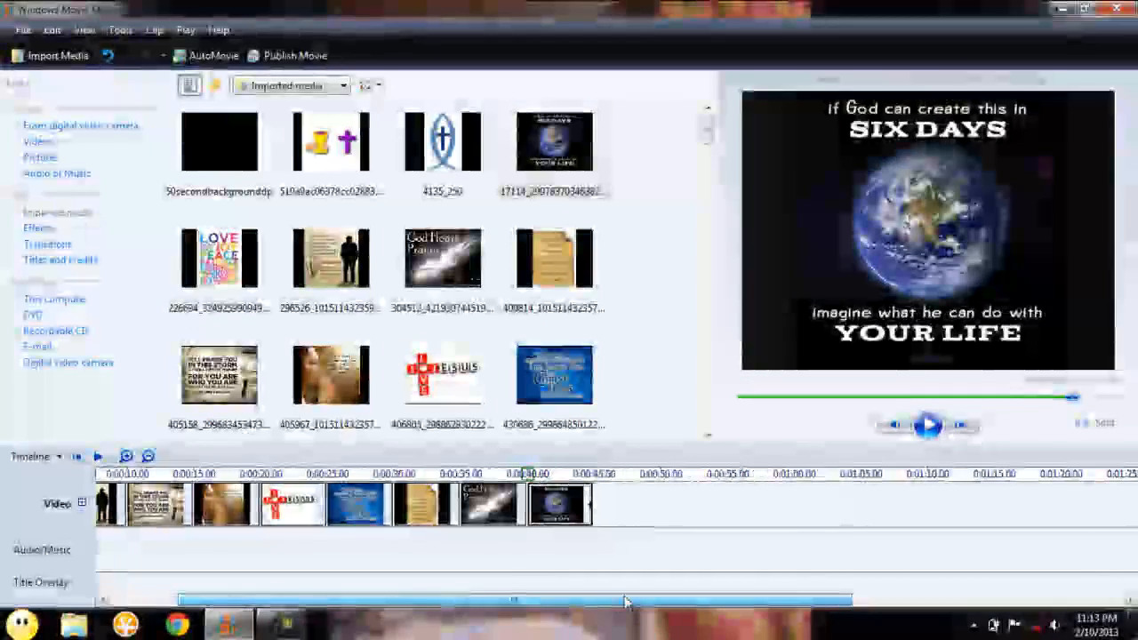
{"action": "scroll", "coordinate": [708, 444], "scroll_direction": "down", "scroll_amount": 3}
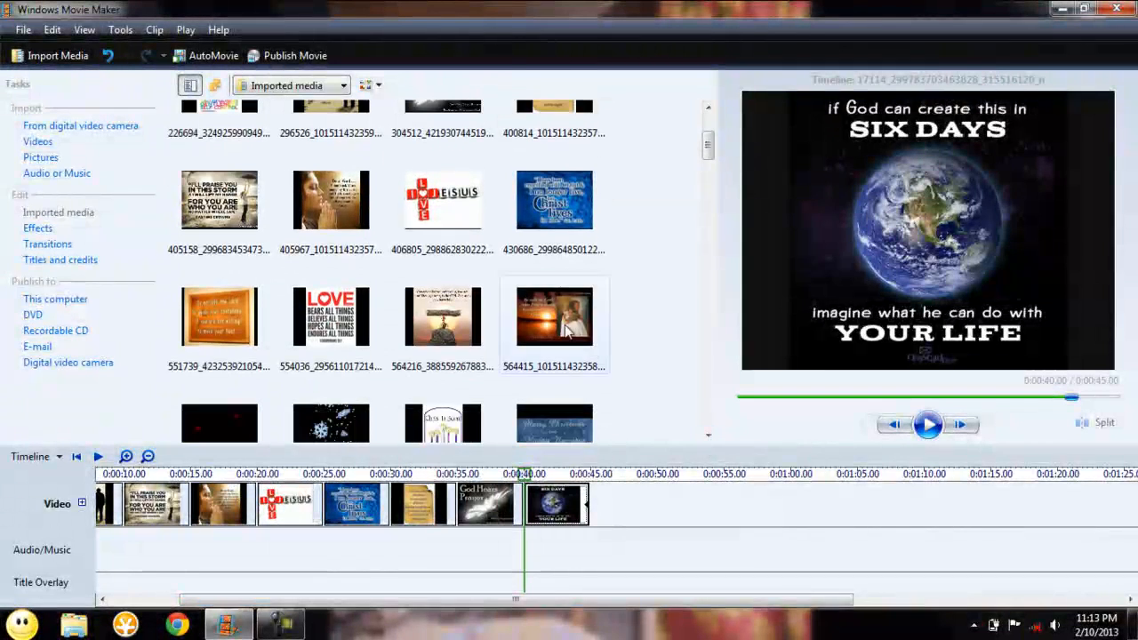
{"action": "left_click_drag", "start_coordinate": [554, 315], "coordinate": [607, 478]}
{"action": "left_click_drag", "start_coordinate": [443, 315], "coordinate": [764, 476]}
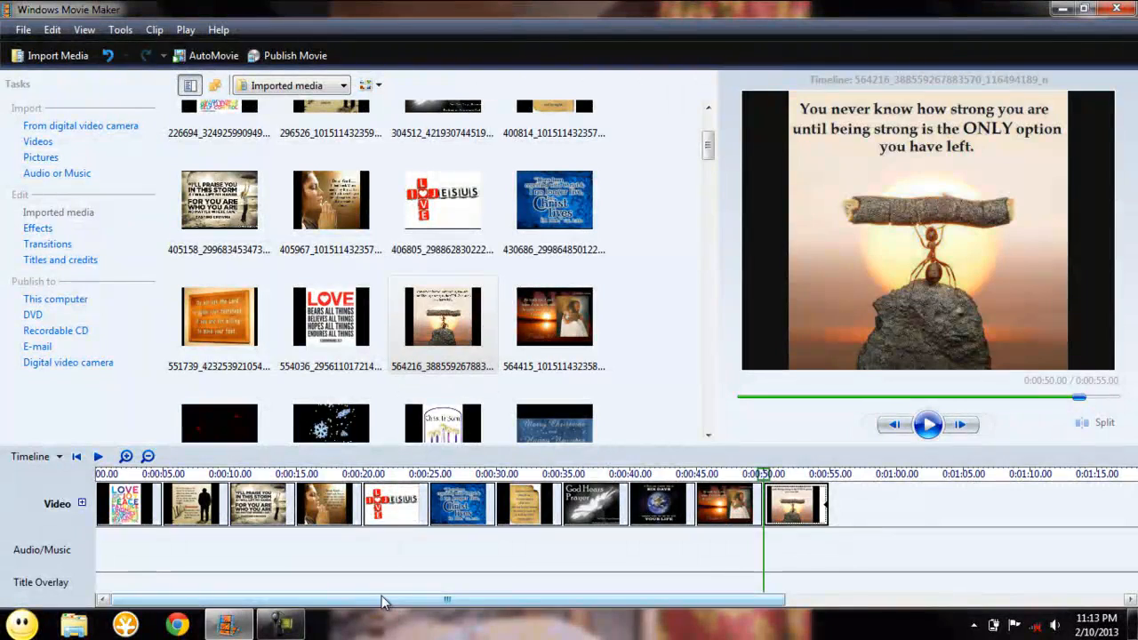
{"action": "left_click_drag", "start_coordinate": [382, 600], "coordinate": [512, 584]}
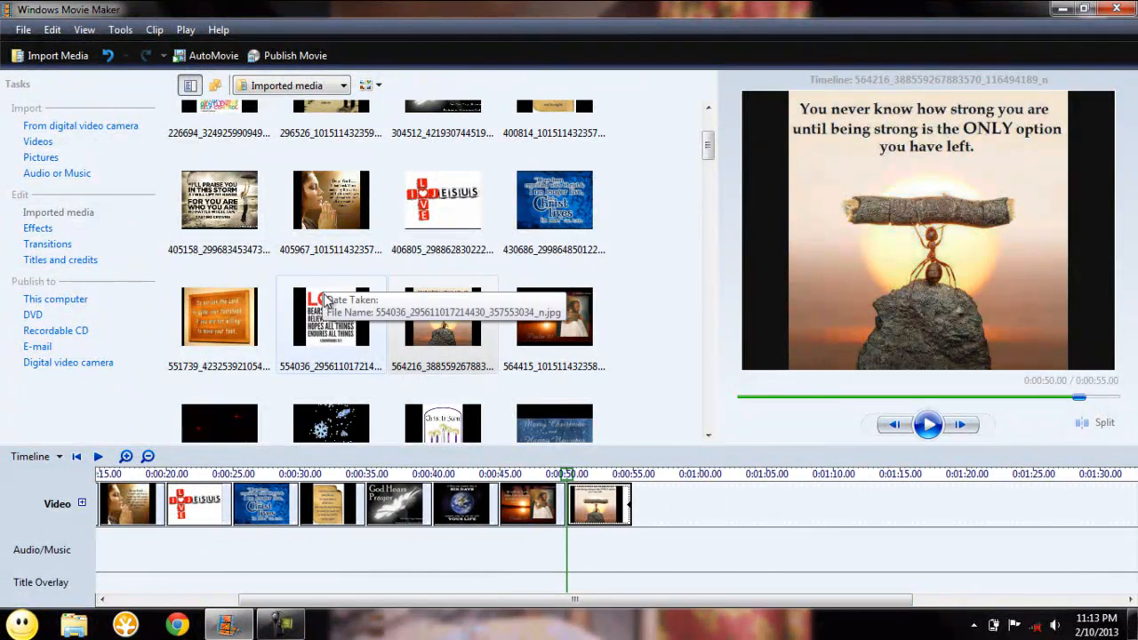
{"action": "left_click_drag", "start_coordinate": [325, 302], "coordinate": [682, 487]}
{"action": "left_click_drag", "start_coordinate": [222, 316], "coordinate": [929, 503]}
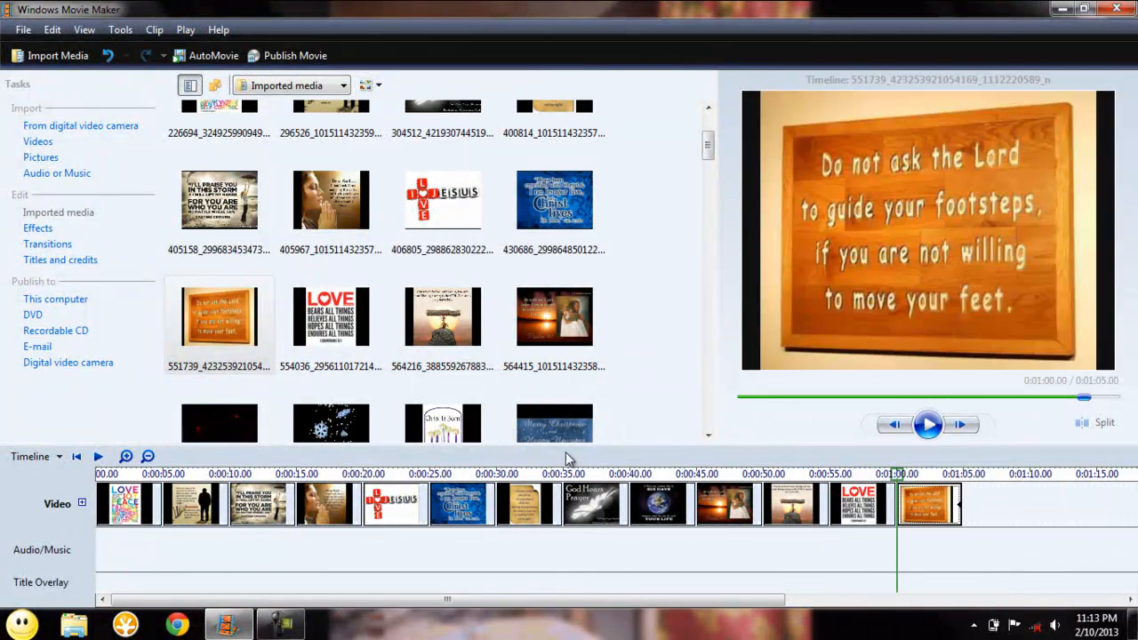
Append the download (15) and download pictures to the end of the video track
{"action": "left_click_drag", "start_coordinate": [709, 151], "coordinate": [711, 244]}
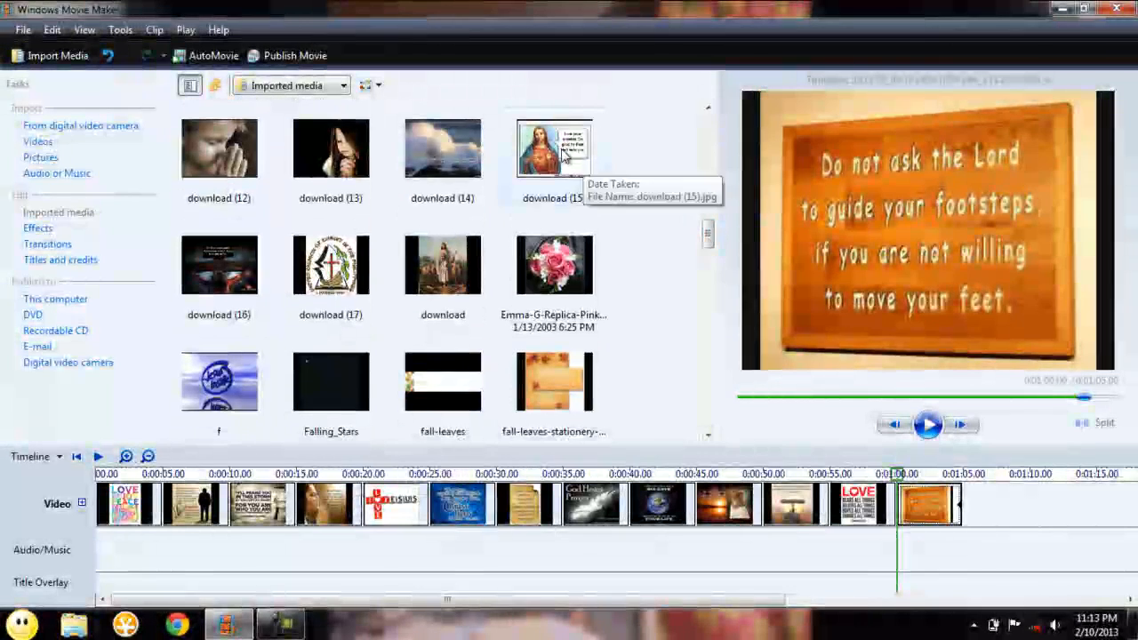
{"action": "left_click_drag", "start_coordinate": [547, 149], "coordinate": [1027, 547]}
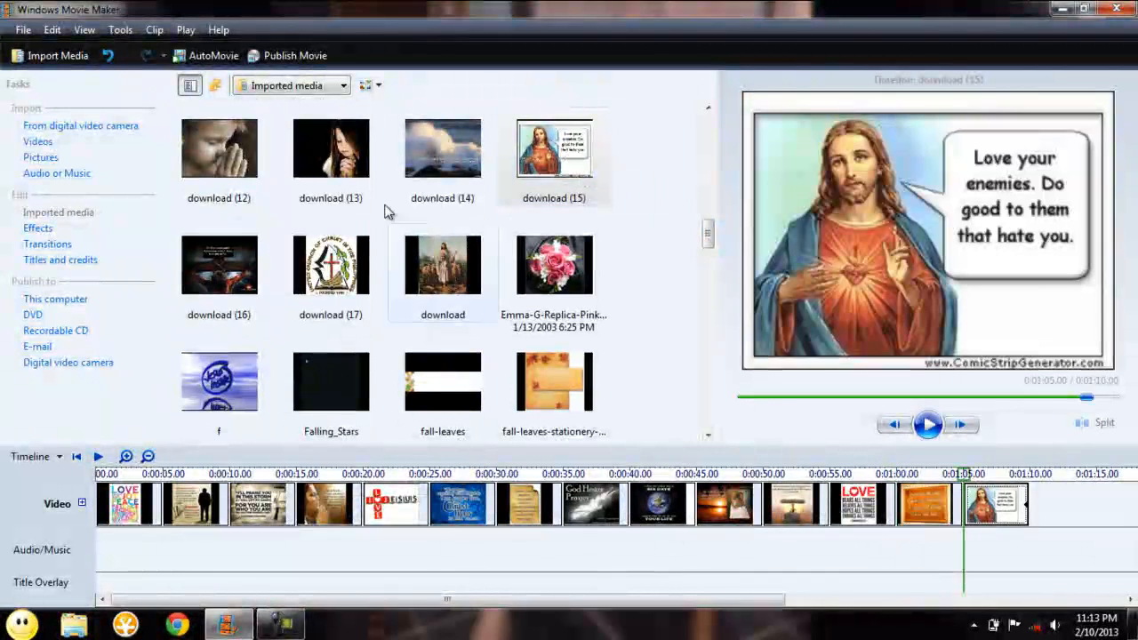
{"action": "left_click_drag", "start_coordinate": [442, 265], "coordinate": [1031, 520]}
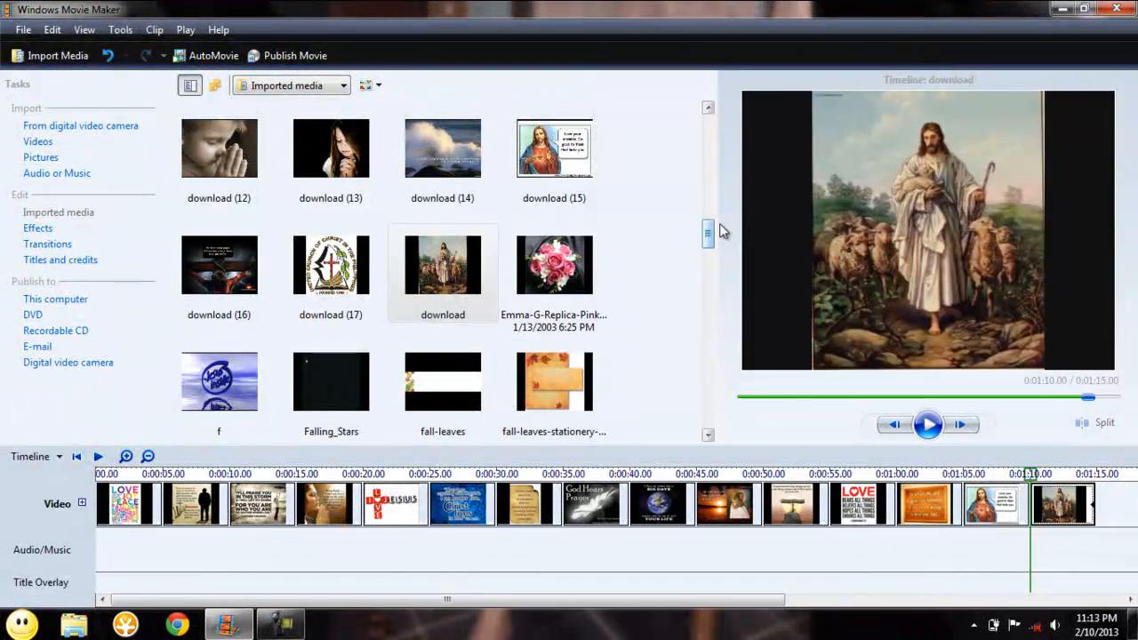
Place the song 10 Lead Me To The Cross-hiLLSOng at the start of the Audio/Music track and show the available effects
{"action": "left_click_drag", "start_coordinate": [707, 238], "coordinate": [681, 414]}
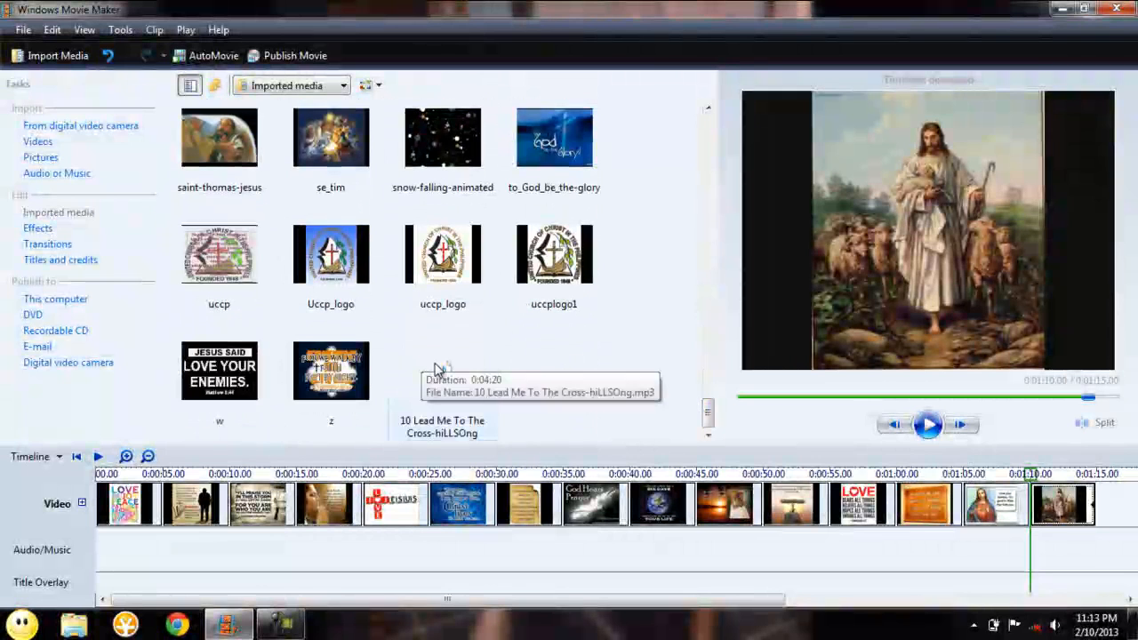
{"action": "left_click_drag", "start_coordinate": [436, 370], "coordinate": [94, 571]}
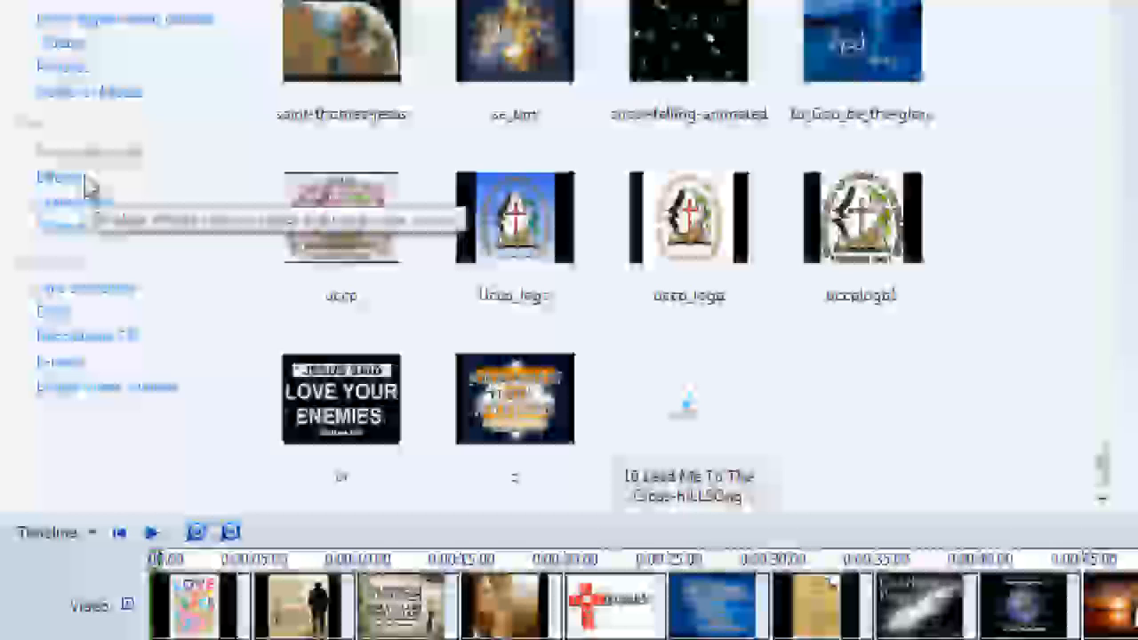
{"action": "left_click", "coordinate": [86, 181]}
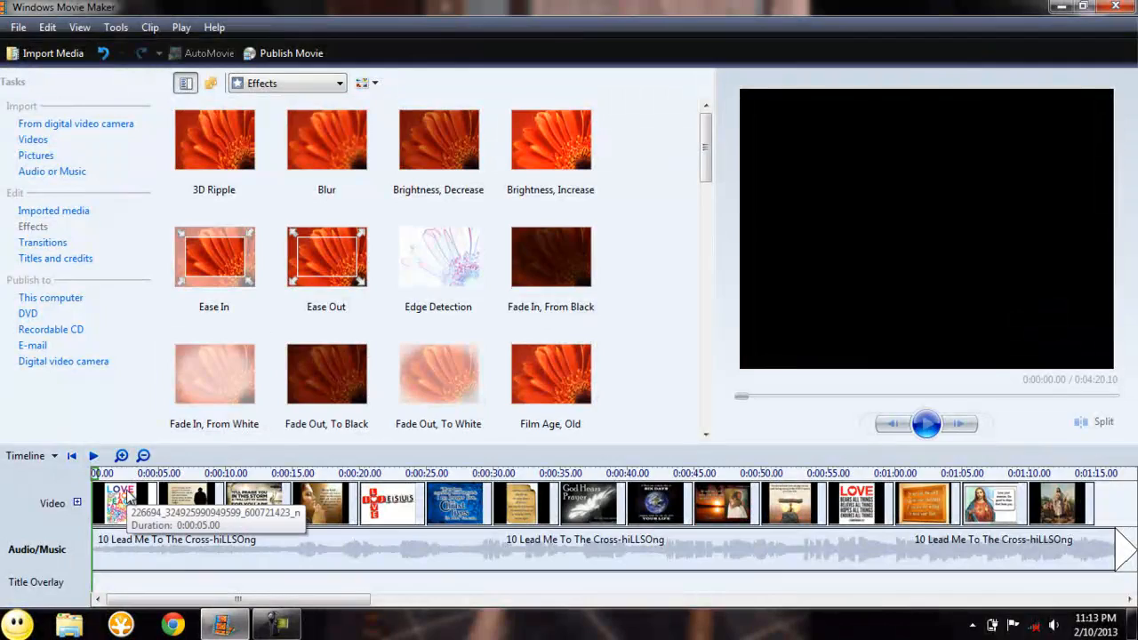
Add a Circle transition before the second picture, Bars, Horizontal before the third, and Checkerboard, Across before the fourth
{"action": "left_click", "coordinate": [55, 244]}
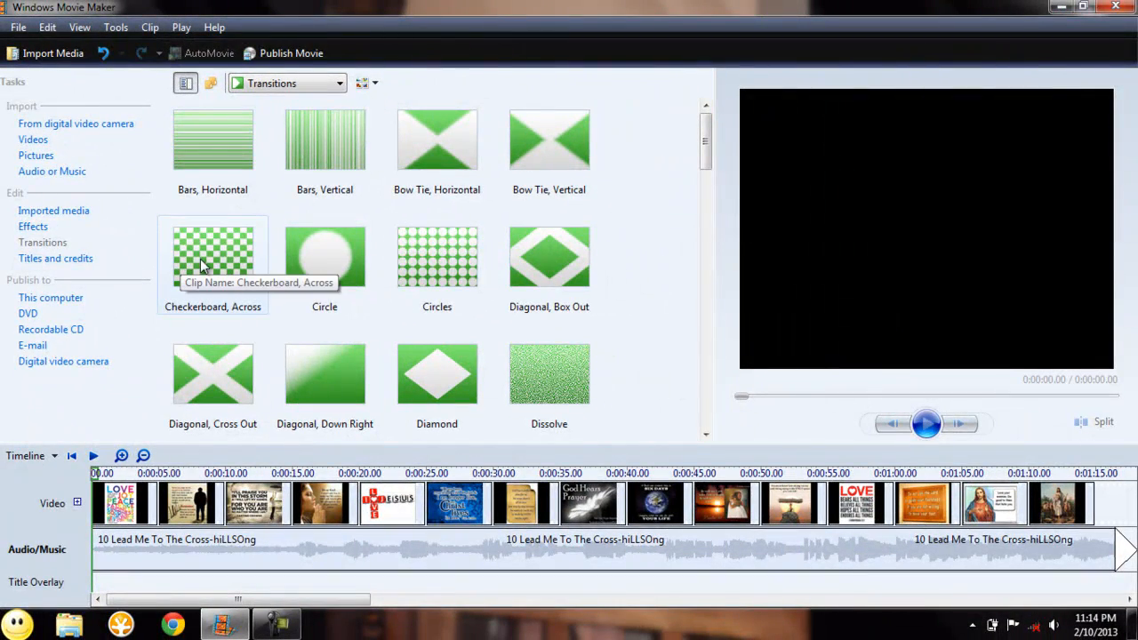
{"action": "mouse_move", "coordinate": [201, 263]}
{"action": "left_mouse_down"}
{"action": "mouse_move", "coordinate": [166, 335]}
{"action": "mouse_move", "coordinate": [152, 426]}
{"action": "mouse_move", "coordinate": [159, 535]}
{"action": "left_mouse_up"}
{"action": "left_click_drag", "start_coordinate": [305, 251], "coordinate": [201, 553]}
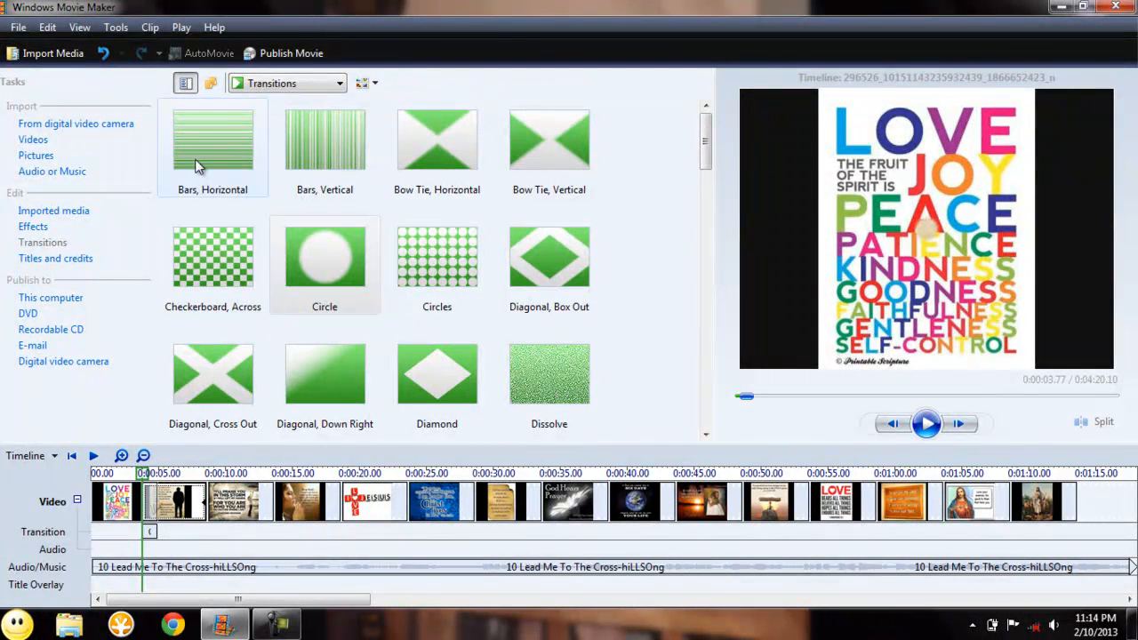
{"action": "left_click_drag", "start_coordinate": [197, 167], "coordinate": [198, 532]}
{"action": "left_click_drag", "start_coordinate": [216, 278], "coordinate": [257, 533]}
Add a Diamond transition before the fifth picture, Circles before the sixth, and Diagonal, Box Out before the seventh
{"action": "left_click", "coordinate": [415, 359]}
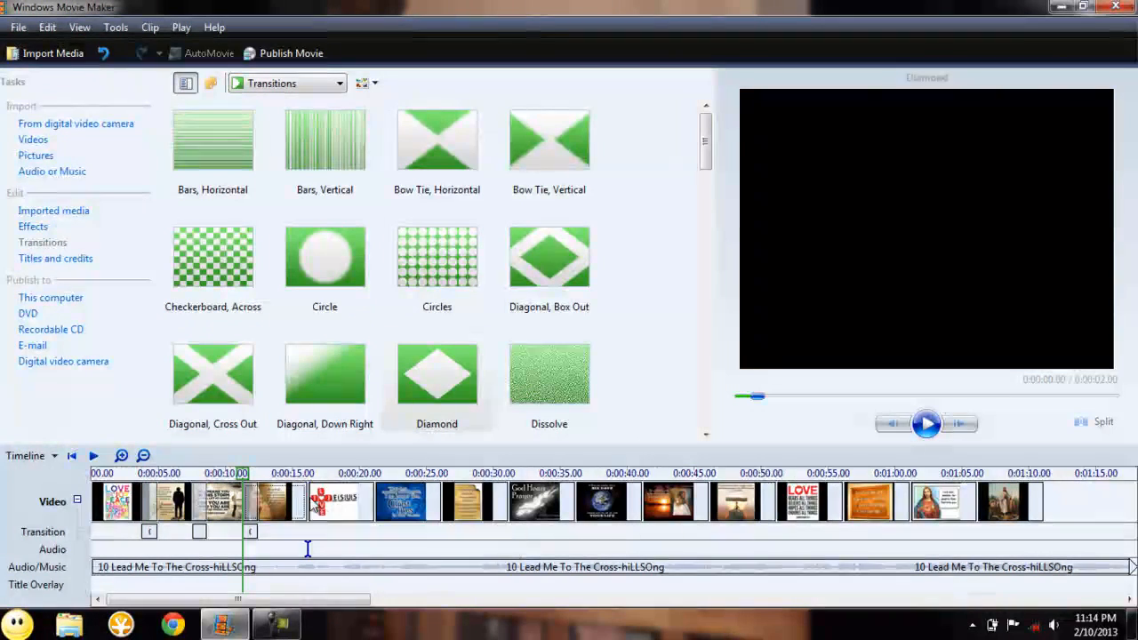
{"action": "left_click_drag", "start_coordinate": [315, 505], "coordinate": [315, 506]}
{"action": "left_click_drag", "start_coordinate": [435, 252], "coordinate": [378, 503]}
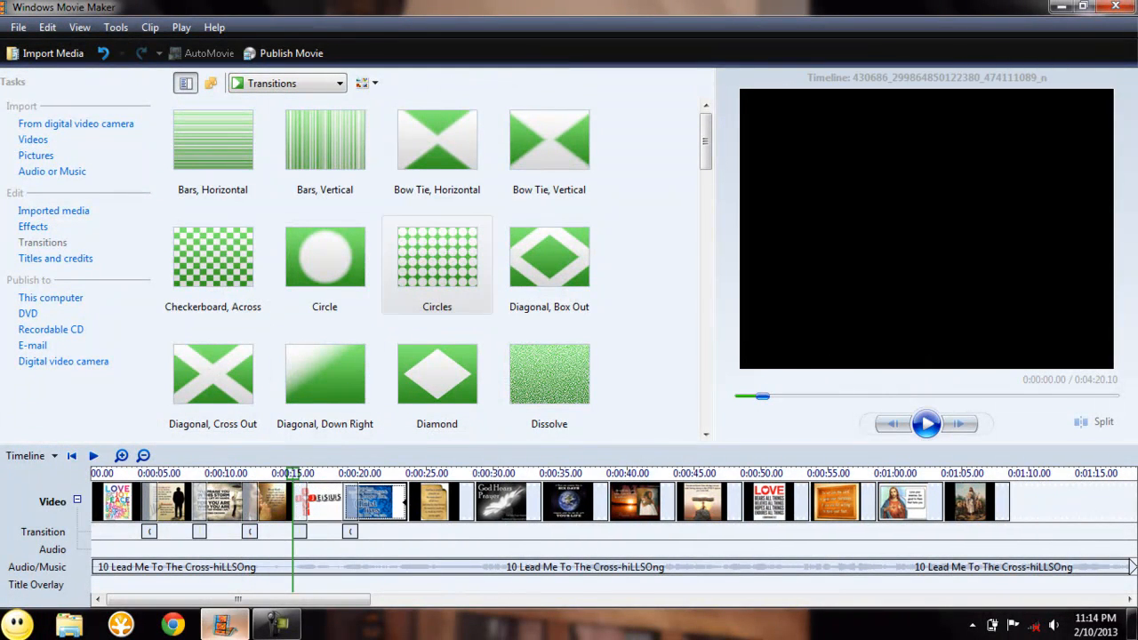
{"action": "left_click_drag", "start_coordinate": [572, 309], "coordinate": [402, 505]}
{"action": "left_click_drag", "start_coordinate": [522, 149], "coordinate": [494, 499]}
Add Heart, Filled V, Up and Flip transitions at the joins between the seventh and tenth pictures
{"action": "left_click_drag", "start_coordinate": [708, 162], "coordinate": [709, 226]}
{"action": "left_click", "coordinate": [355, 233]}
{"action": "mouse_move", "coordinate": [355, 233]}
{"action": "left_mouse_down"}
{"action": "mouse_move", "coordinate": [456, 452]}
{"action": "mouse_move", "coordinate": [509, 476]}
{"action": "left_mouse_up"}
{"action": "mouse_move", "coordinate": [528, 325]}
{"action": "left_mouse_down"}
{"action": "mouse_move", "coordinate": [471, 446]}
{"action": "mouse_move", "coordinate": [439, 473]}
{"action": "left_mouse_up"}
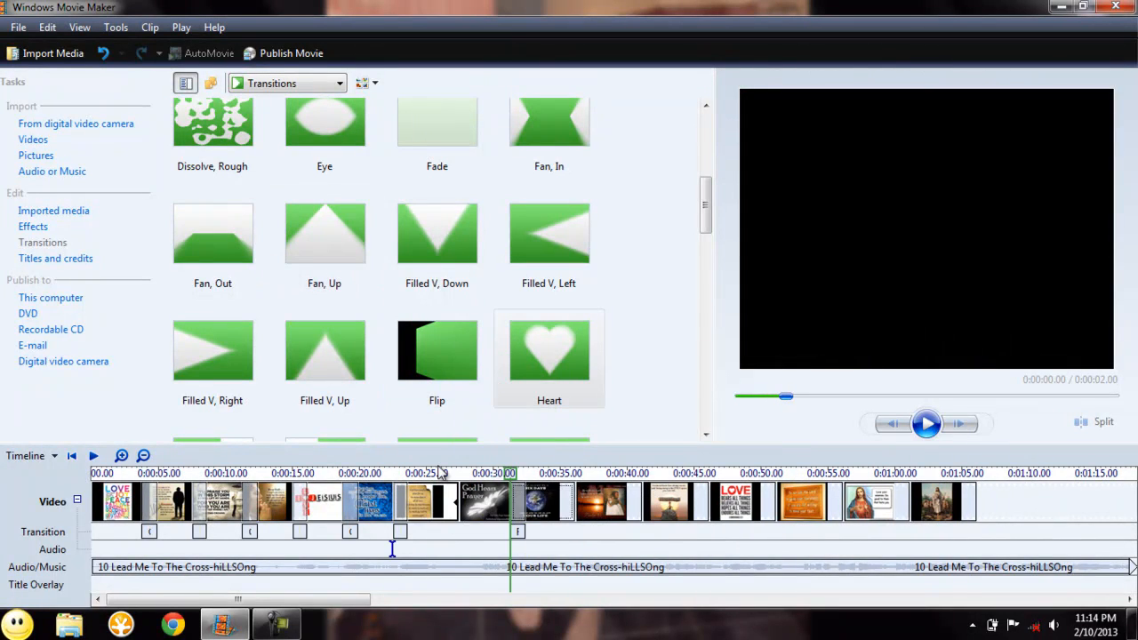
{"action": "left_click_drag", "start_coordinate": [322, 365], "coordinate": [505, 569]}
{"action": "left_click_drag", "start_coordinate": [453, 366], "coordinate": [560, 542]}
Add a Reveal, Down transition before the twelfth picture, and try Keyhole and Reveal, Right before the eleventh
{"action": "left_click", "coordinate": [705, 437]}
{"action": "left_click", "coordinate": [705, 437]}
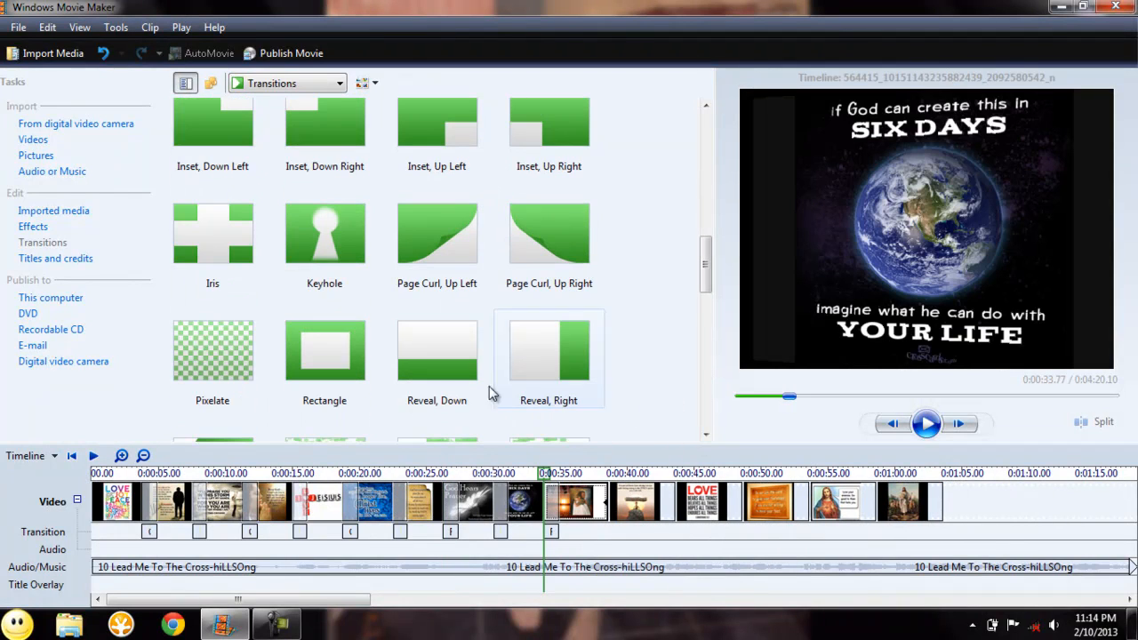
{"action": "left_click_drag", "start_coordinate": [336, 266], "coordinate": [609, 500]}
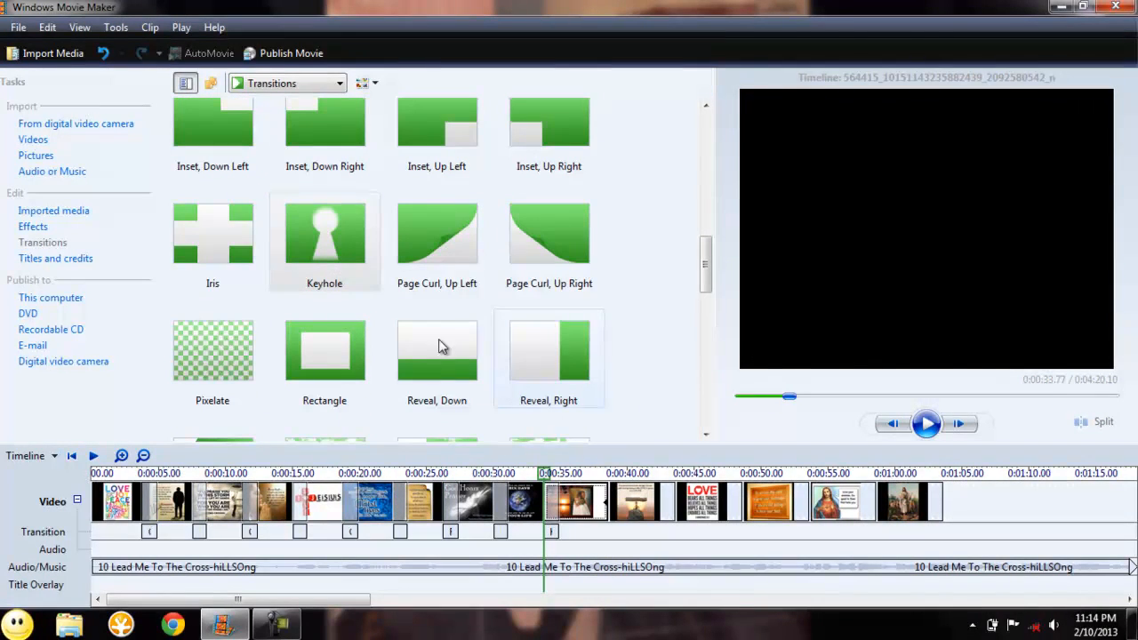
{"action": "left_click_drag", "start_coordinate": [443, 345], "coordinate": [675, 502]}
{"action": "left_click", "coordinate": [521, 343]}
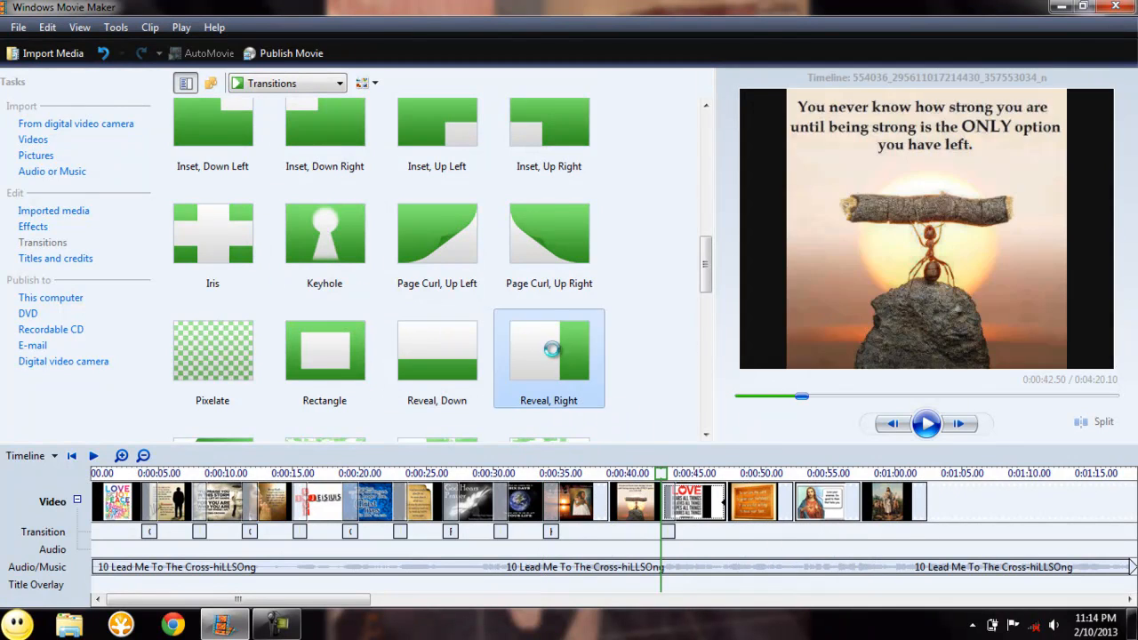
{"action": "left_click_drag", "start_coordinate": [521, 343], "coordinate": [625, 531]}
Add a Pixelate transition before the thirteenth picture, Shatter, Up Left before the fourteenth, and Star, 5 Points before the last
{"action": "left_click", "coordinate": [214, 351]}
{"action": "left_click_drag", "start_coordinate": [214, 351], "coordinate": [734, 487]}
{"action": "scroll", "coordinate": [706, 434], "scroll_direction": "down", "scroll_amount": 5}
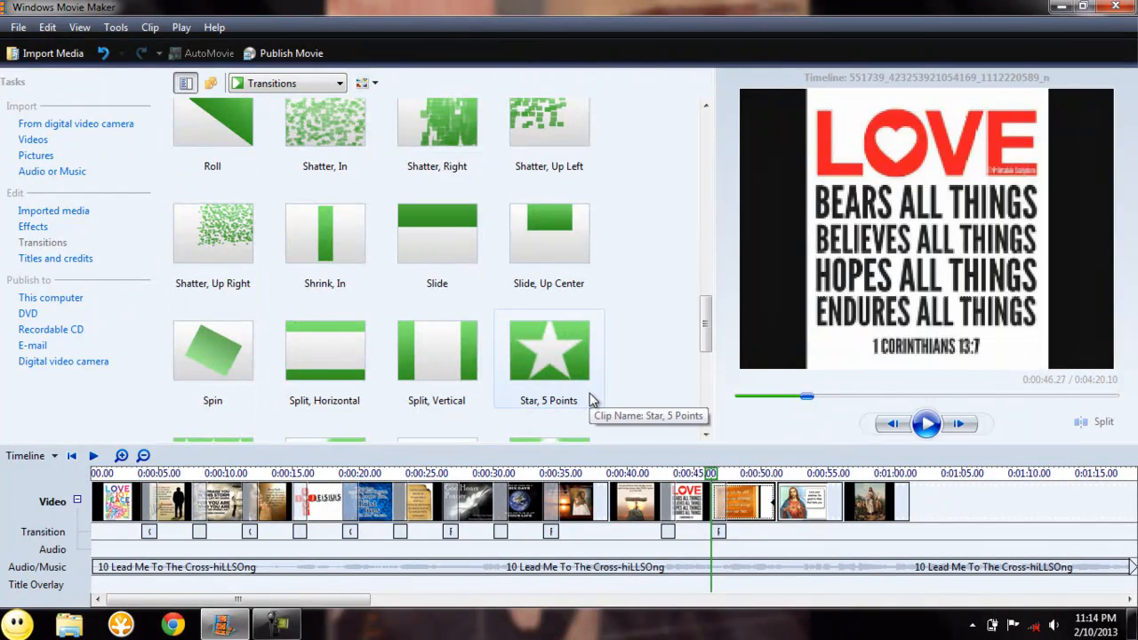
{"action": "left_click", "coordinate": [547, 182]}
{"action": "left_click_drag", "start_coordinate": [547, 182], "coordinate": [771, 484]}
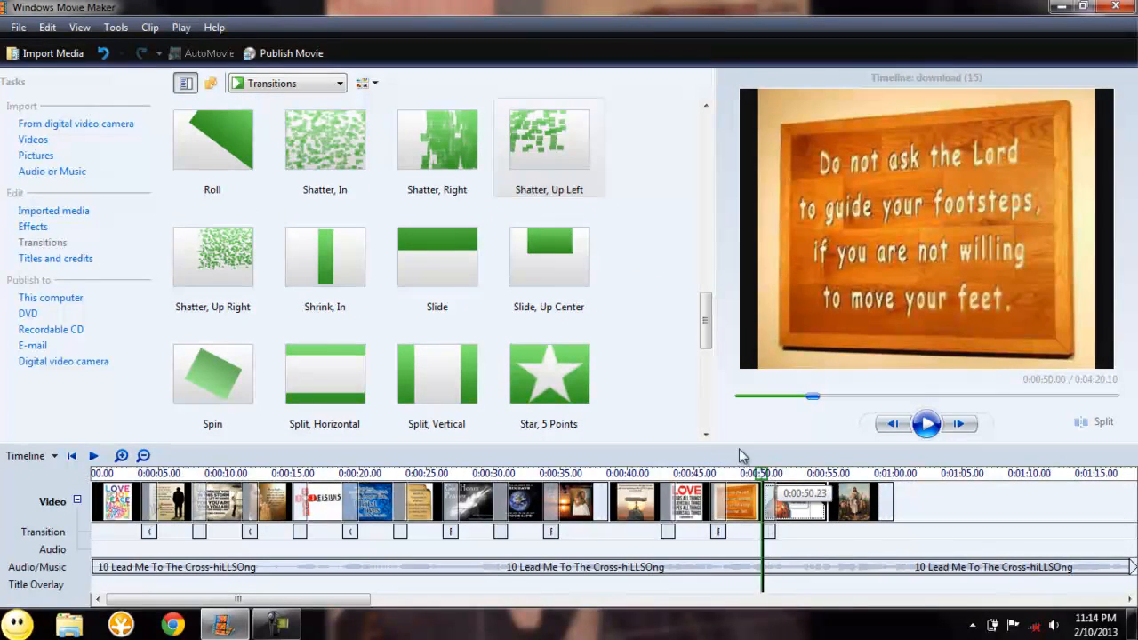
{"action": "mouse_move", "coordinate": [545, 414]}
{"action": "left_mouse_down"}
{"action": "mouse_move", "coordinate": [774, 457]}
{"action": "mouse_move", "coordinate": [831, 477]}
{"action": "mouse_move", "coordinate": [822, 491]}
{"action": "left_mouse_up"}
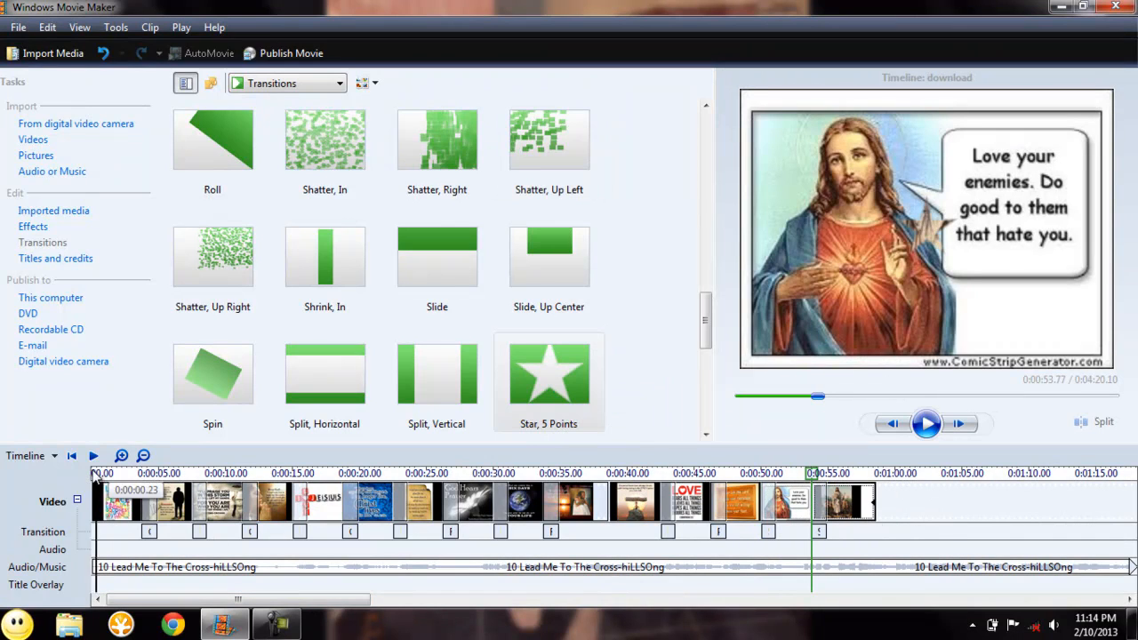
Play the slideshow from its beginning to preview the transitions with the music
{"action": "left_click", "coordinate": [99, 474]}
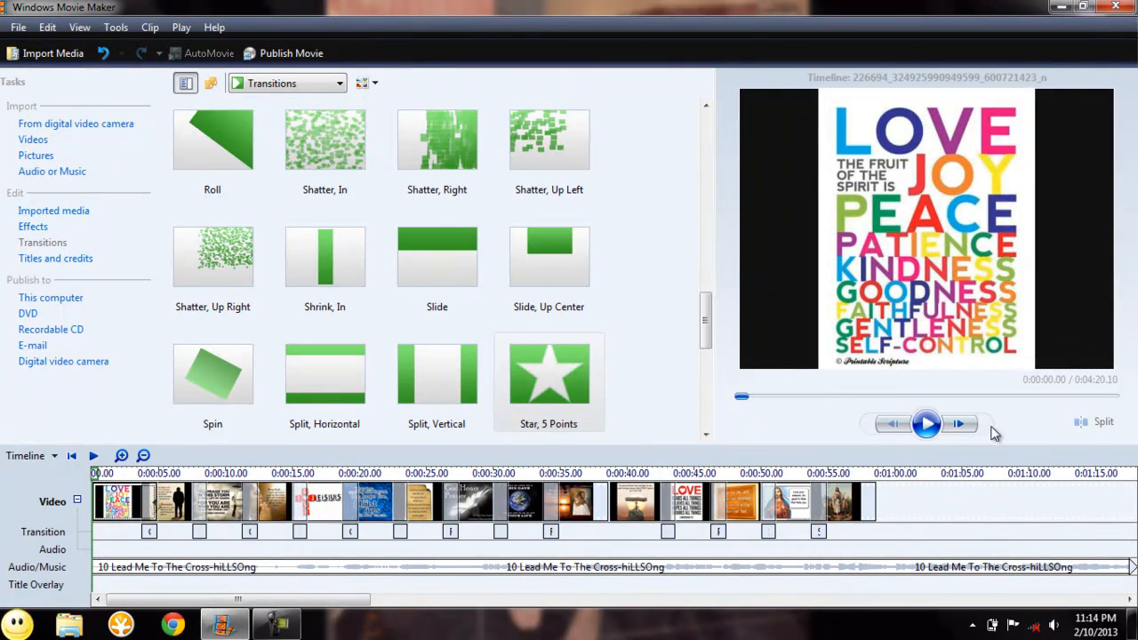
{"action": "left_click", "coordinate": [925, 424]}
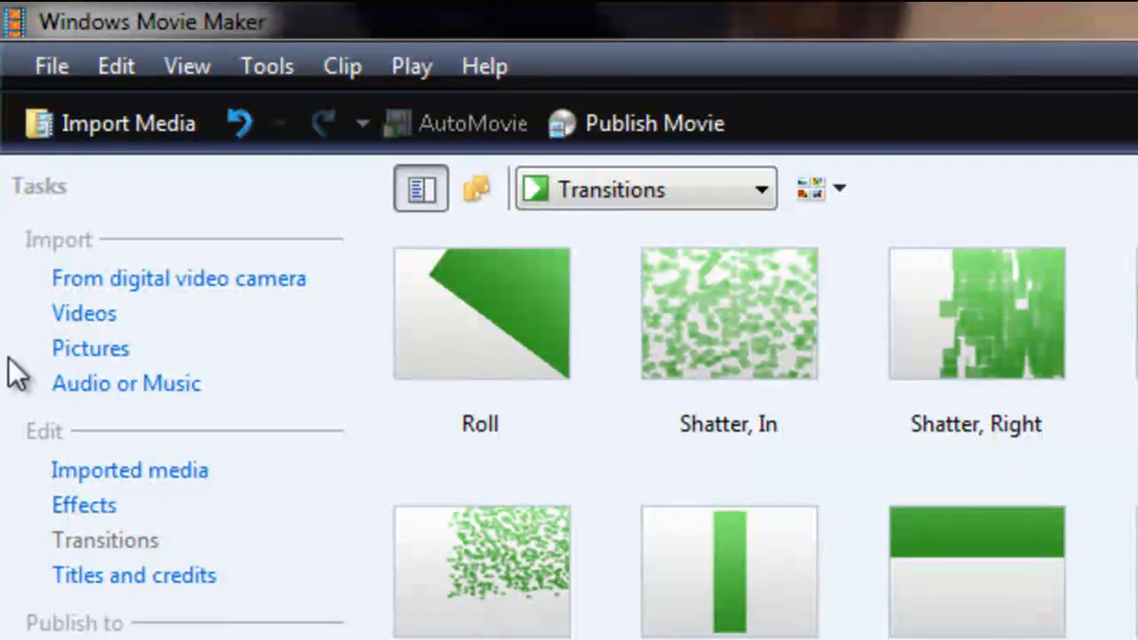
Import all the pictures from the Heaven folder inside Christian Pix
{"action": "left_click", "coordinate": [90, 348]}
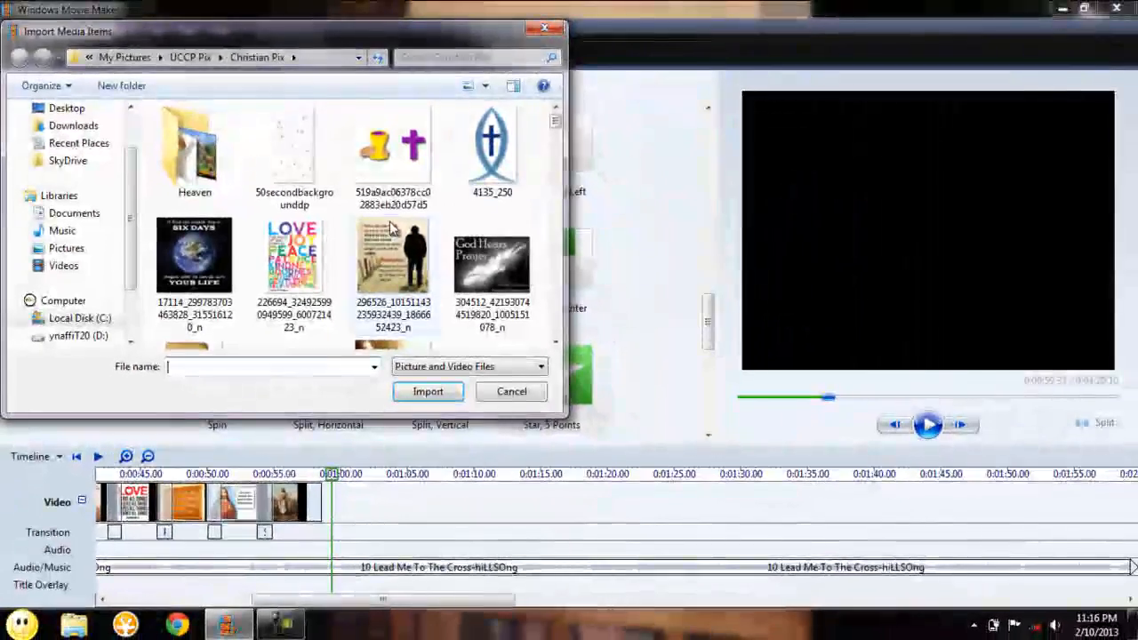
{"action": "double_click", "coordinate": [219, 181]}
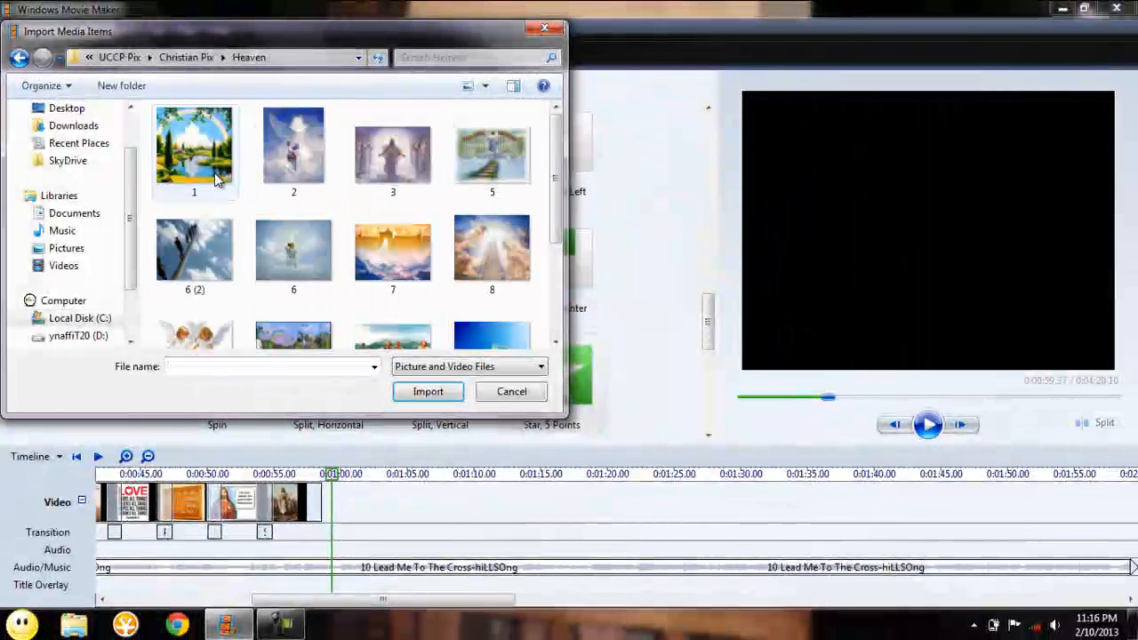
{"action": "left_click", "coordinate": [217, 180]}
{"action": "key", "text": "ctrl+a"}
{"action": "left_click", "coordinate": [428, 391]}
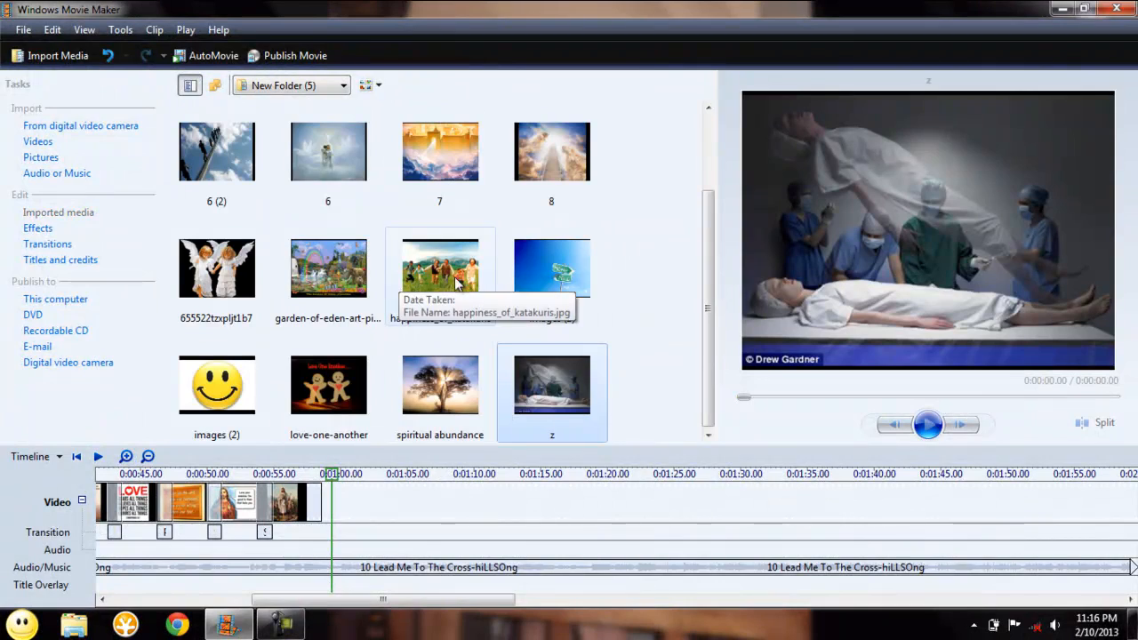
Append the pictures happiness_of_katakuris, spiritual abundance, 655522tzxpljt1b7, images (1) and 6 to the end of the video track
{"action": "left_click_drag", "start_coordinate": [433, 272], "coordinate": [366, 502]}
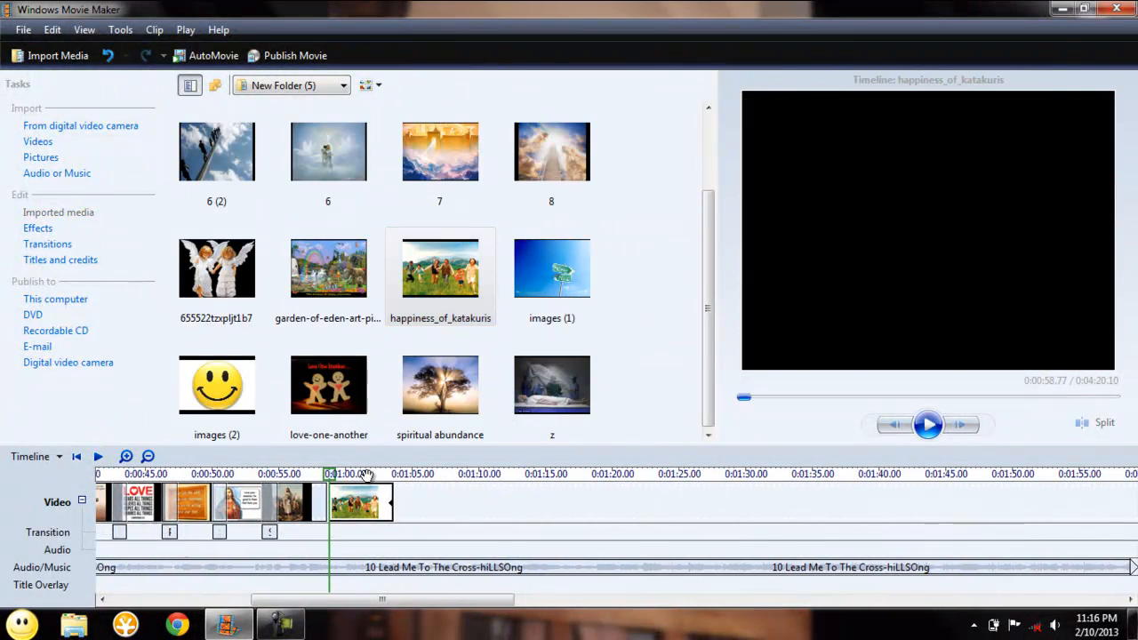
{"action": "left_click_drag", "start_coordinate": [446, 389], "coordinate": [426, 502]}
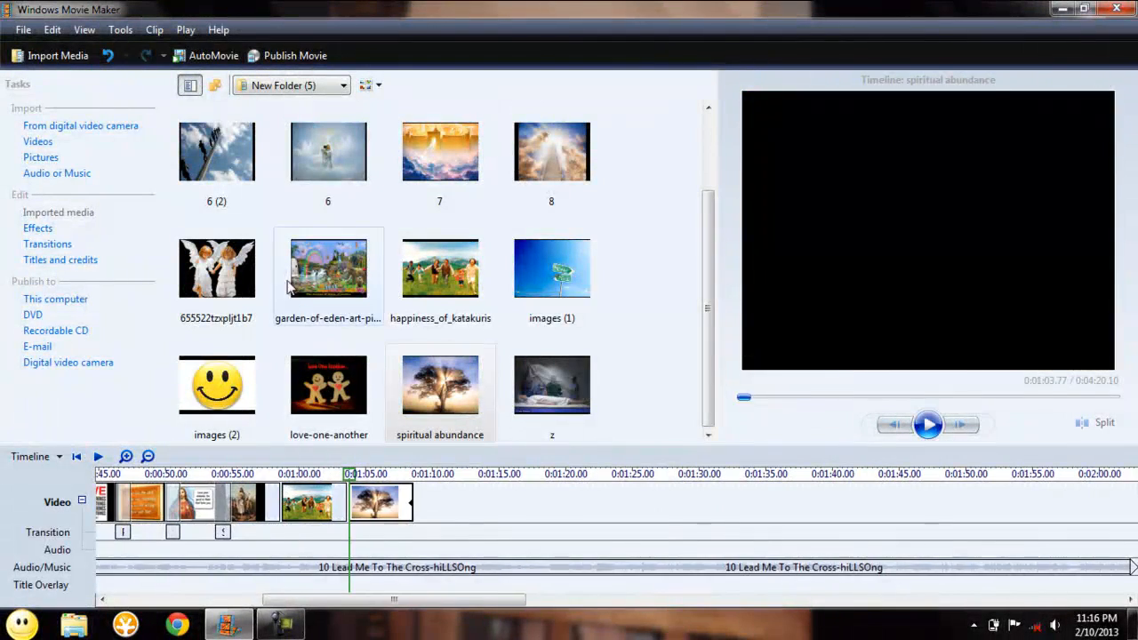
{"action": "left_click_drag", "start_coordinate": [240, 256], "coordinate": [485, 502]}
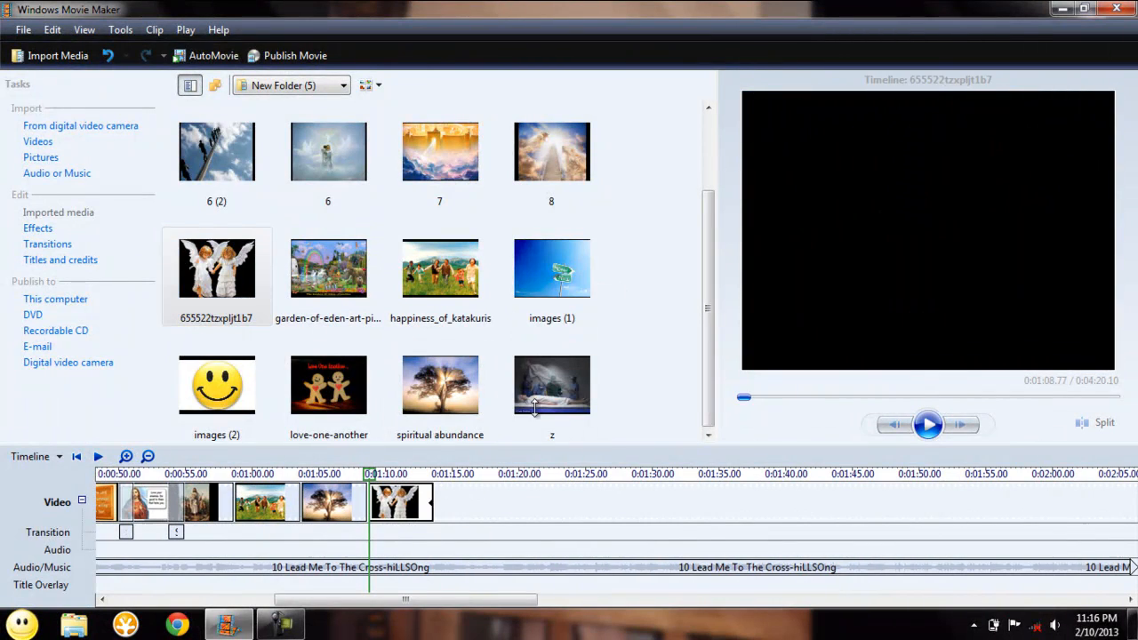
{"action": "left_click_drag", "start_coordinate": [551, 391], "coordinate": [520, 373]}
{"action": "left_click_drag", "start_coordinate": [551, 266], "coordinate": [480, 494]}
{"action": "left_click_drag", "start_coordinate": [331, 144], "coordinate": [475, 498]}
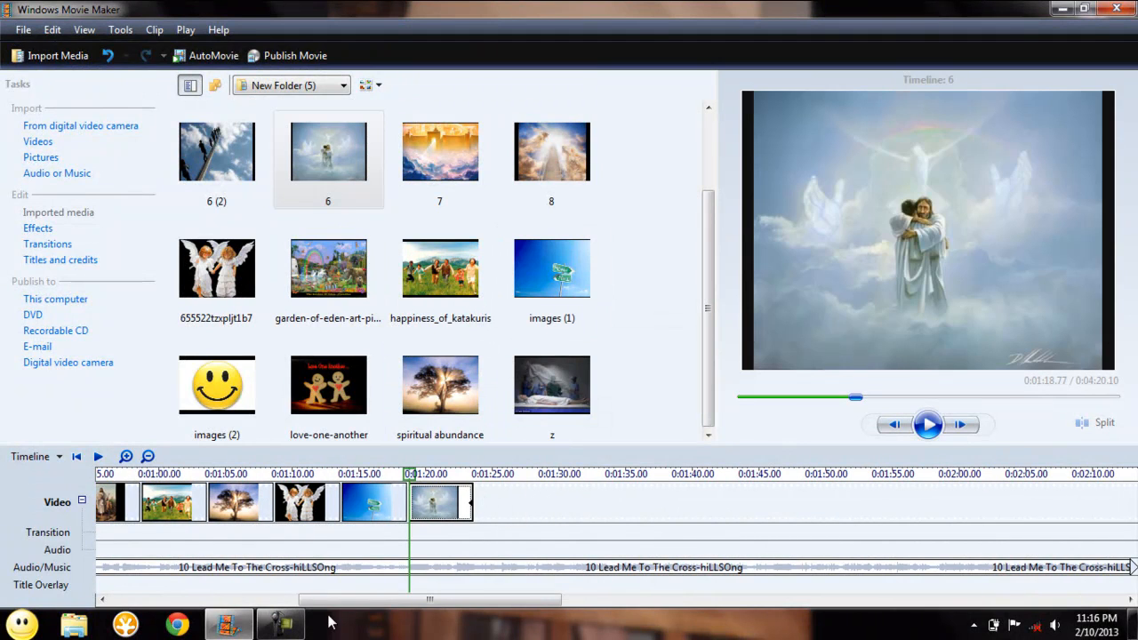
Add a Stars, 5 Points transition before the happiness_of_katakuris picture
{"action": "left_click_drag", "start_coordinate": [320, 602], "coordinate": [260, 603]}
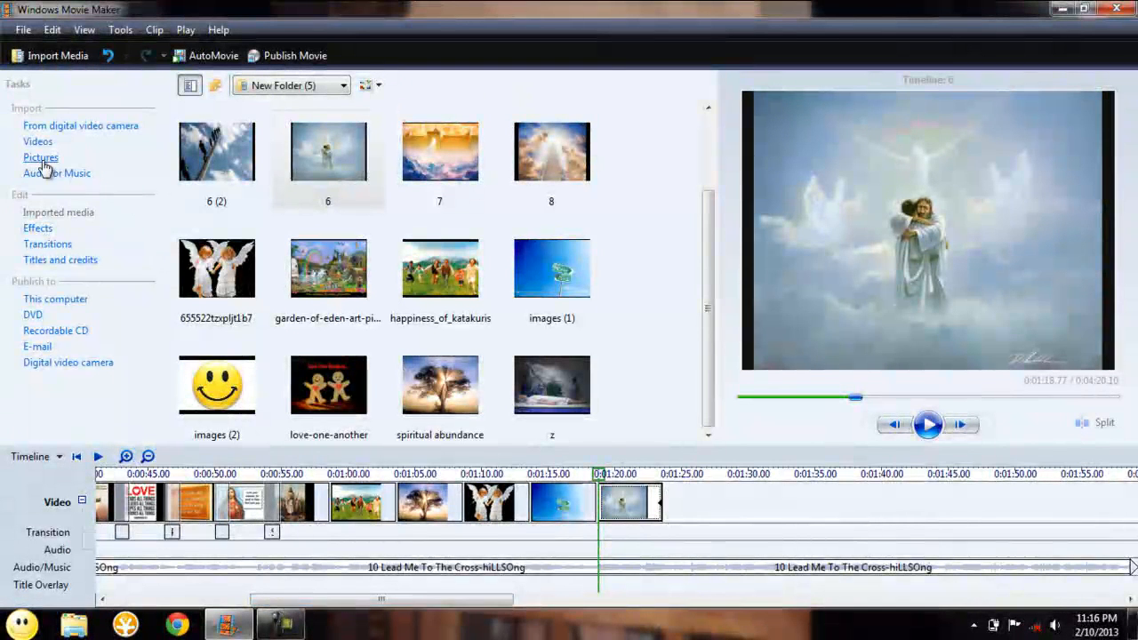
{"action": "left_click", "coordinate": [48, 243]}
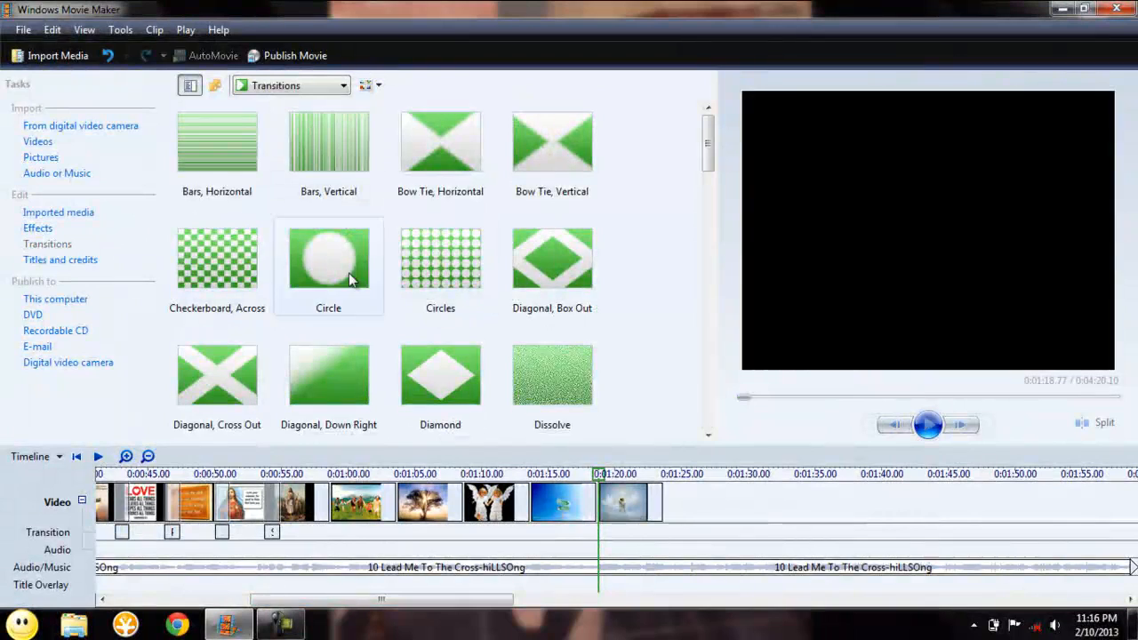
{"action": "left_click", "coordinate": [348, 273]}
{"action": "scroll", "coordinate": [345, 282], "scroll_direction": "down", "scroll_amount": 2}
{"action": "scroll", "coordinate": [345, 283], "scroll_direction": "down", "scroll_amount": 10}
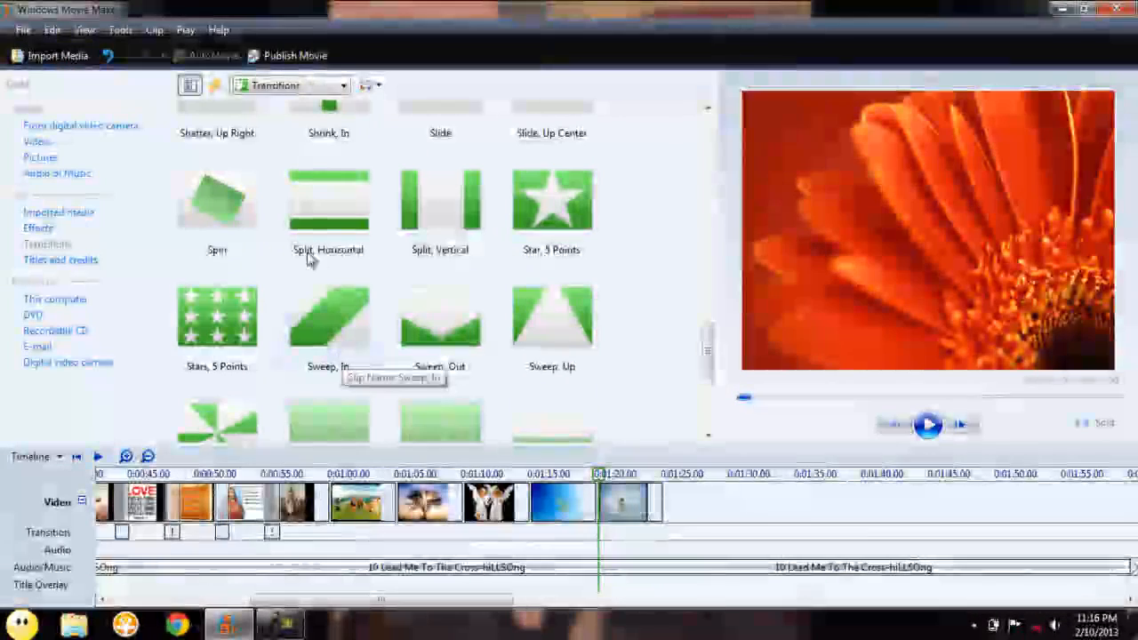
{"action": "left_click_drag", "start_coordinate": [224, 290], "coordinate": [325, 503]}
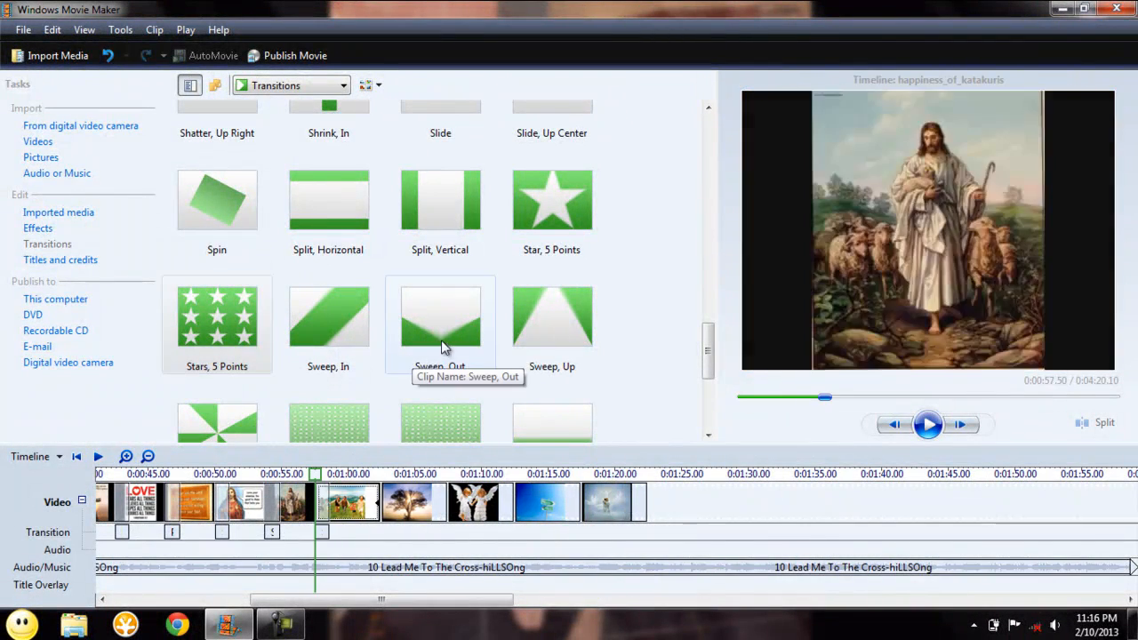
Add Sweep, Out, Sweep, Up and Star, 5 Points transitions at the joins between the five newly added pictures
{"action": "left_click_drag", "start_coordinate": [441, 340], "coordinate": [378, 531]}
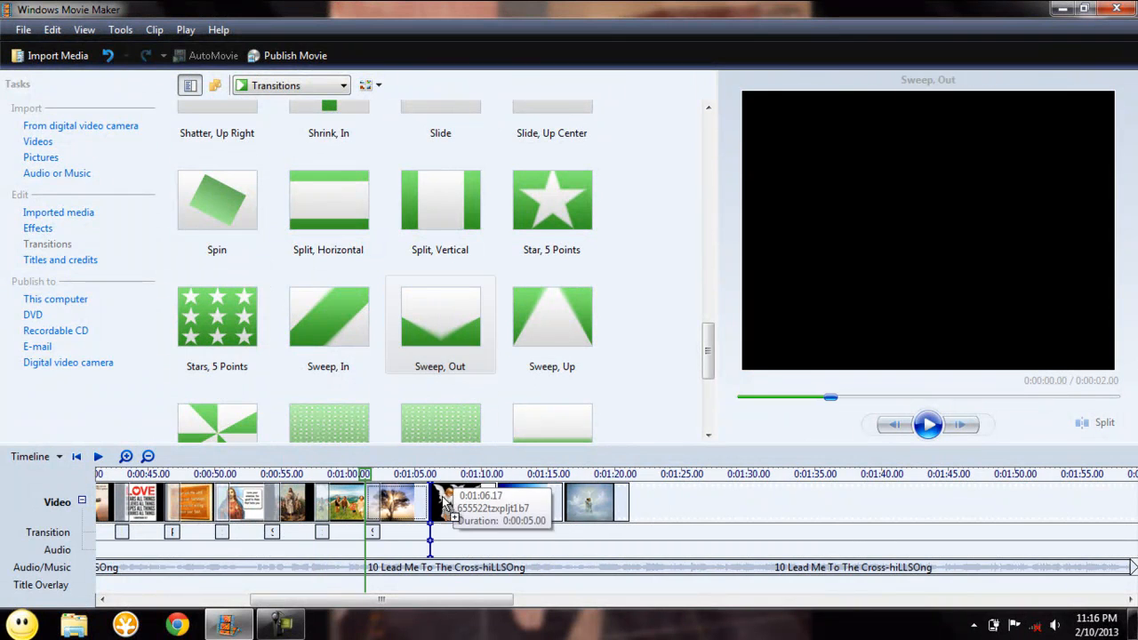
{"action": "left_click_drag", "start_coordinate": [550, 320], "coordinate": [472, 531]}
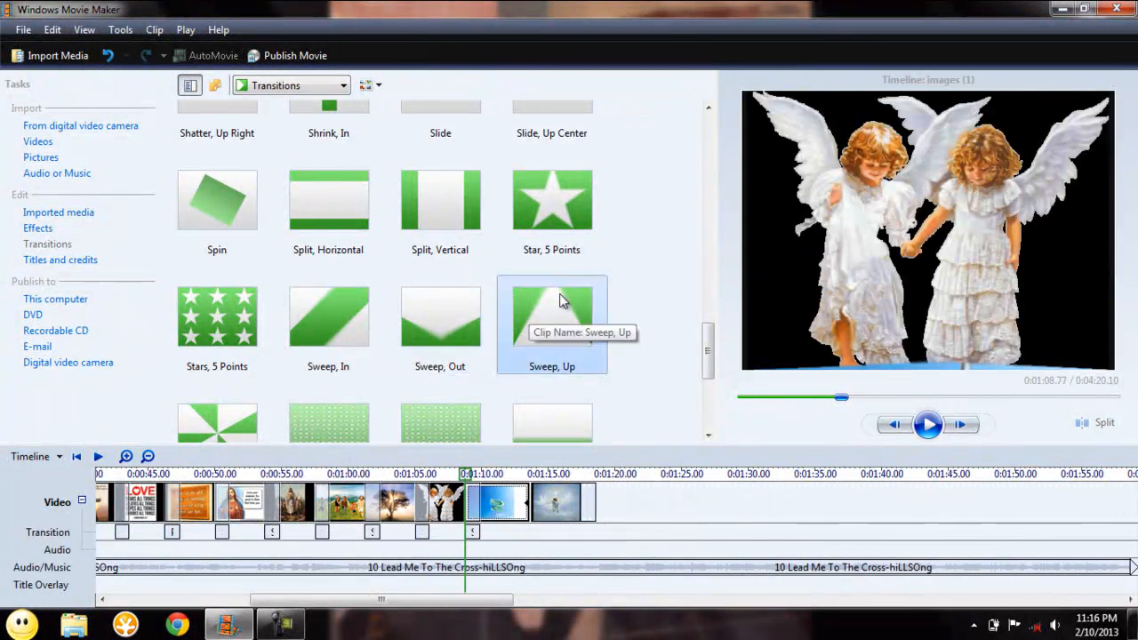
{"action": "left_click", "coordinate": [546, 232]}
{"action": "left_click_drag", "start_coordinate": [545, 231], "coordinate": [534, 506]}
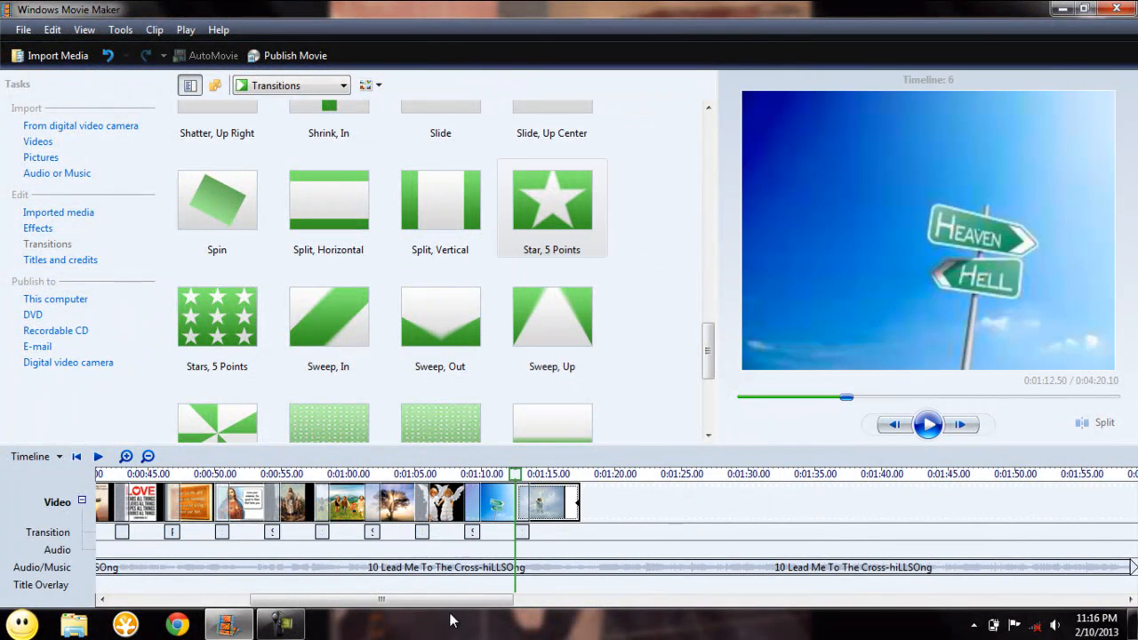
Split the background music at the end of the last picture and remove the remaining part
{"action": "left_click_drag", "start_coordinate": [436, 606], "coordinate": [300, 603]}
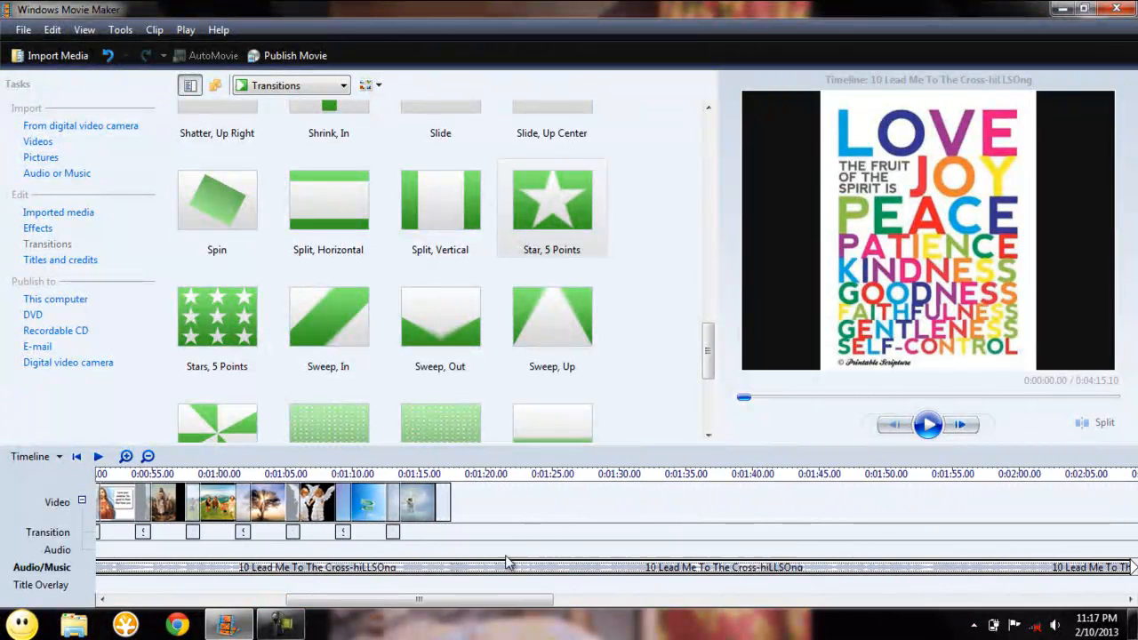
{"action": "left_click_drag", "start_coordinate": [449, 498], "coordinate": [452, 481]}
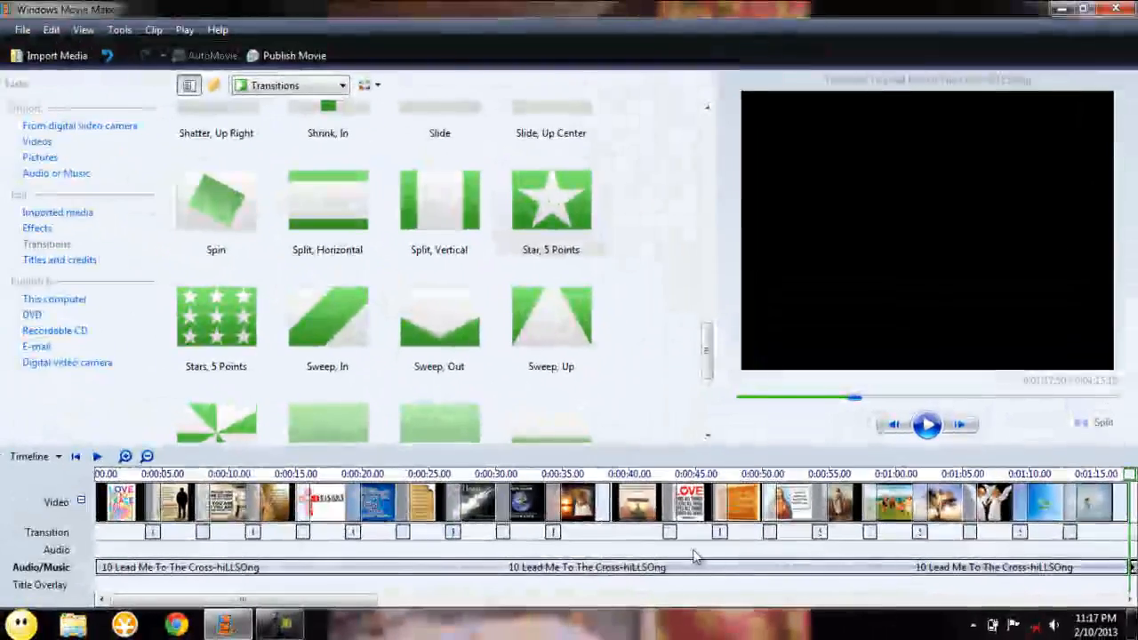
{"action": "left_click_drag", "start_coordinate": [360, 600], "coordinate": [598, 598]}
{"action": "right_click", "coordinate": [387, 567]}
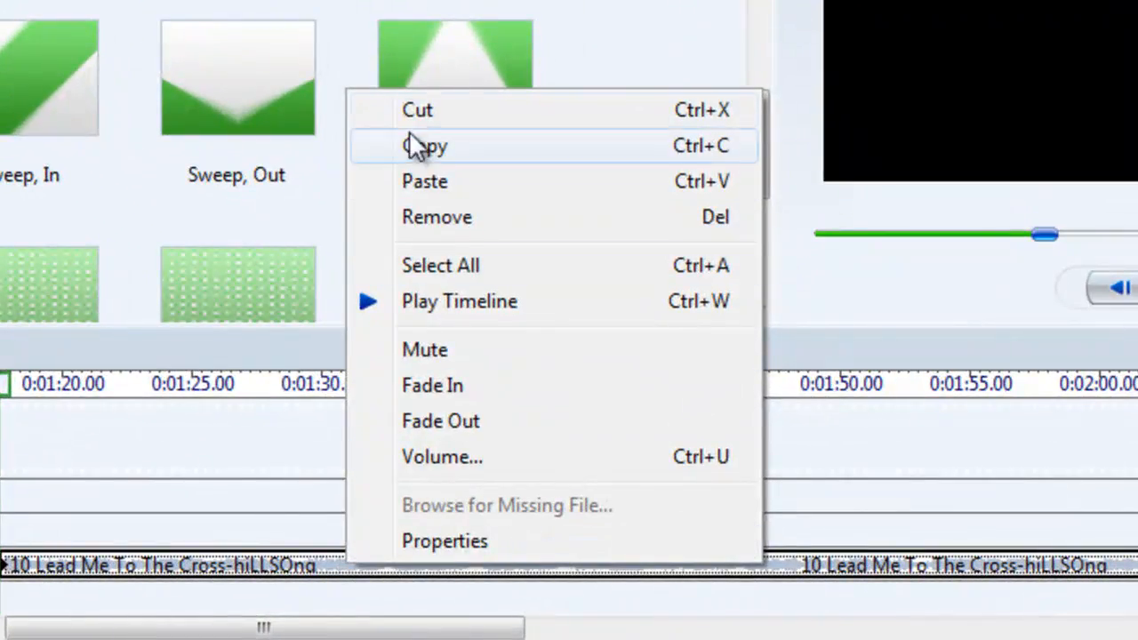
{"action": "left_click", "coordinate": [415, 147]}
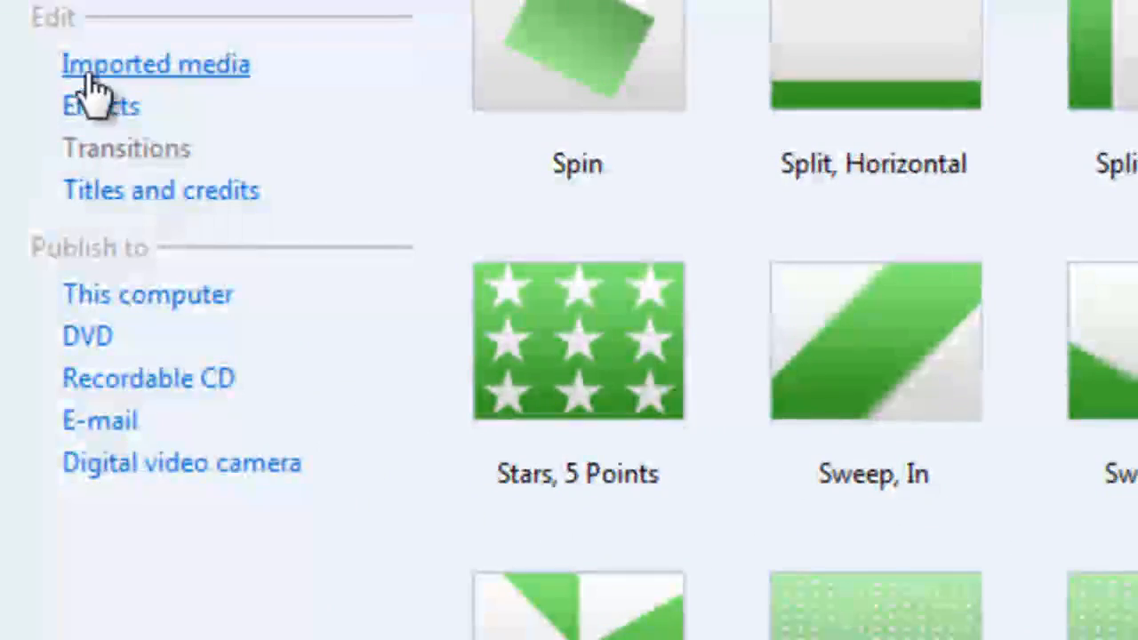
Add a title reading "My Tribute" at the beginning of the movie
{"action": "left_click", "coordinate": [109, 192]}
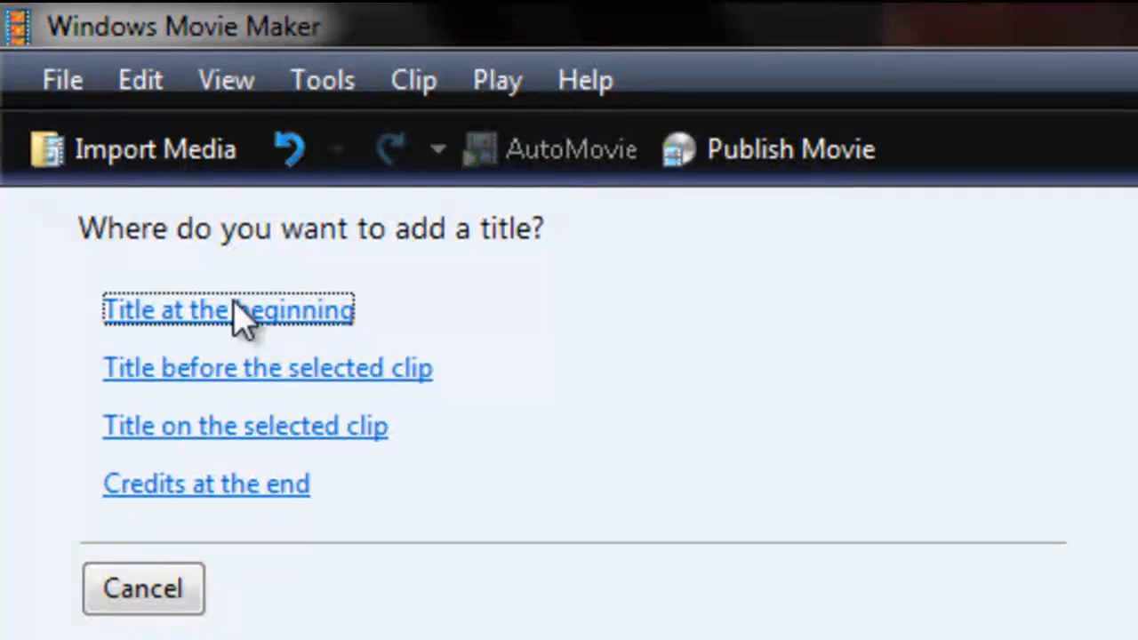
{"action": "left_click", "coordinate": [195, 313]}
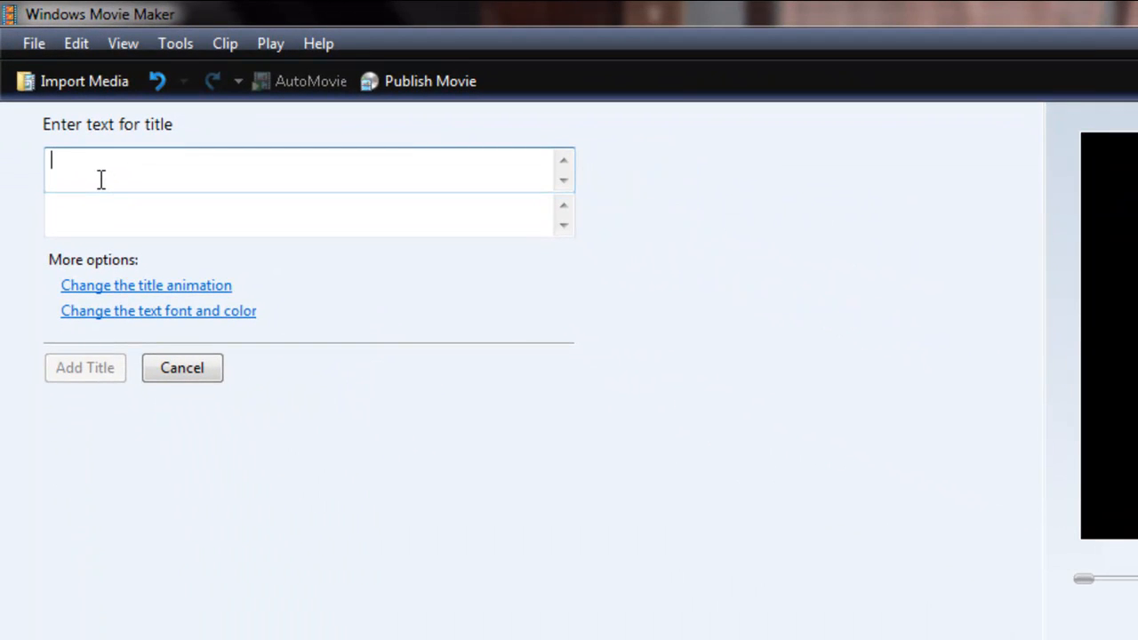
{"action": "type", "text": "M"}
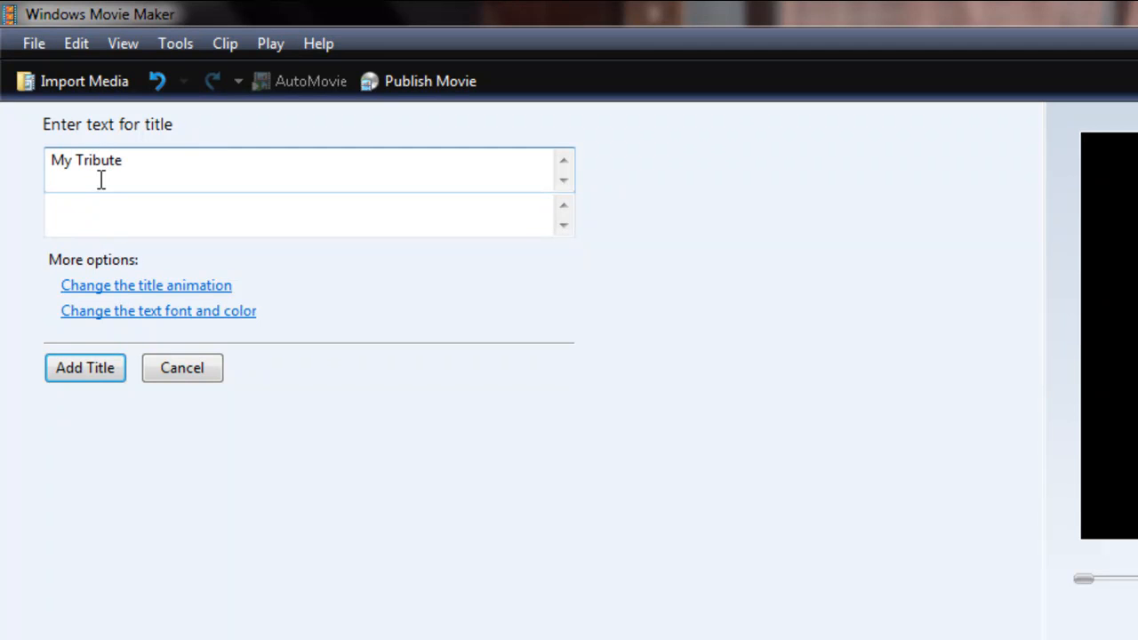
{"action": "type", "text": "y Tribute"}
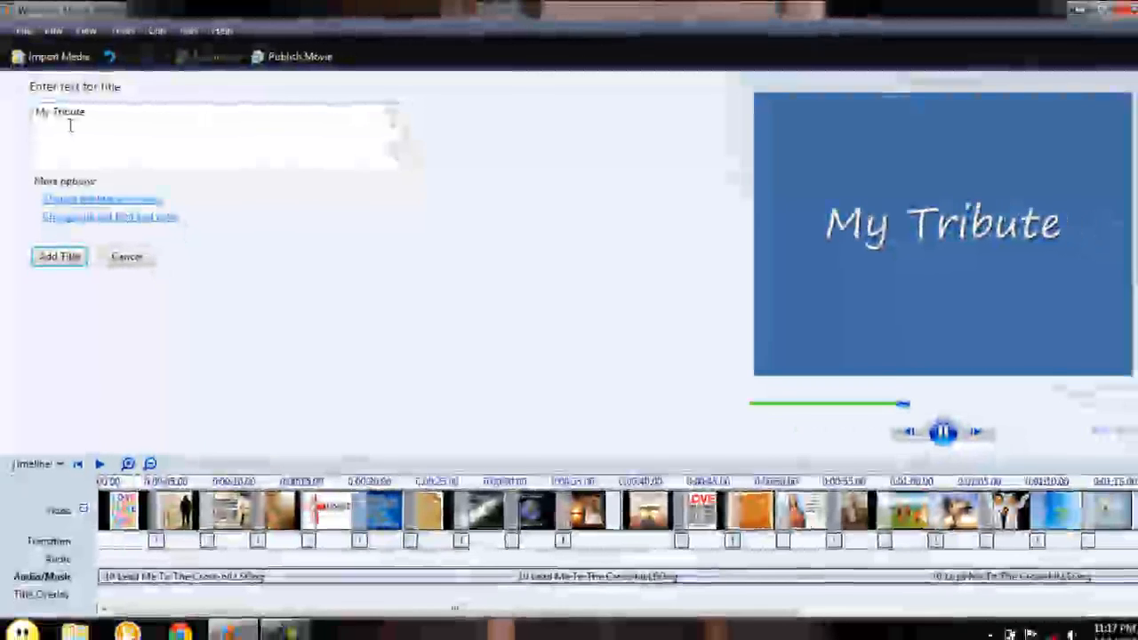
{"action": "left_click", "coordinate": [57, 257]}
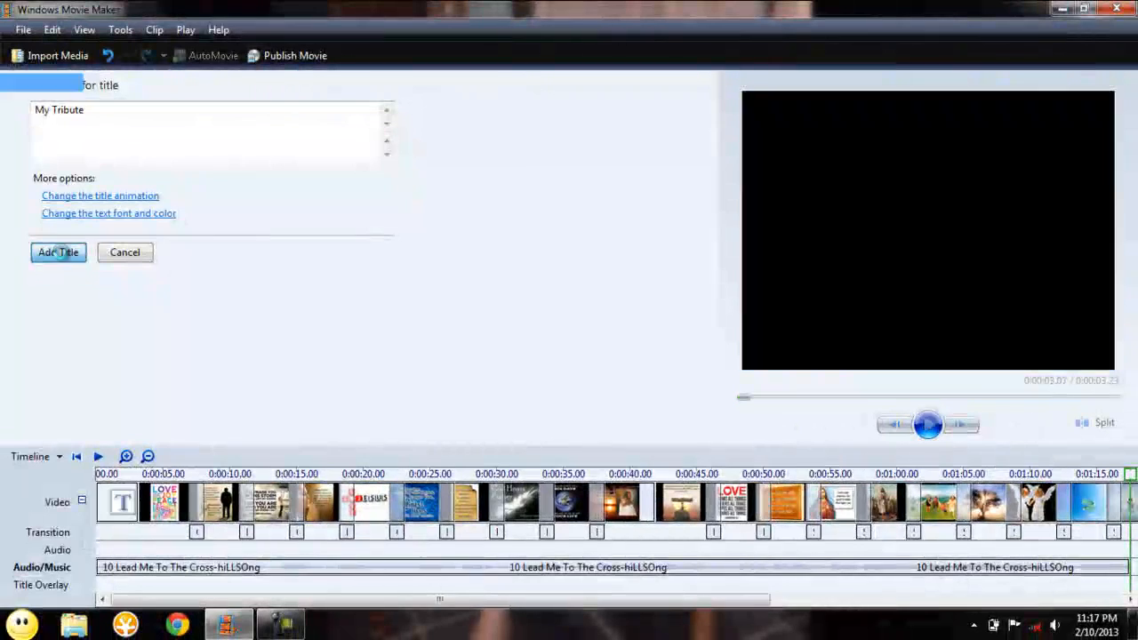
Shorten the opening title clip to about 2.2 seconds and return the playhead to the start of the movie
{"action": "left_click", "coordinate": [132, 499]}
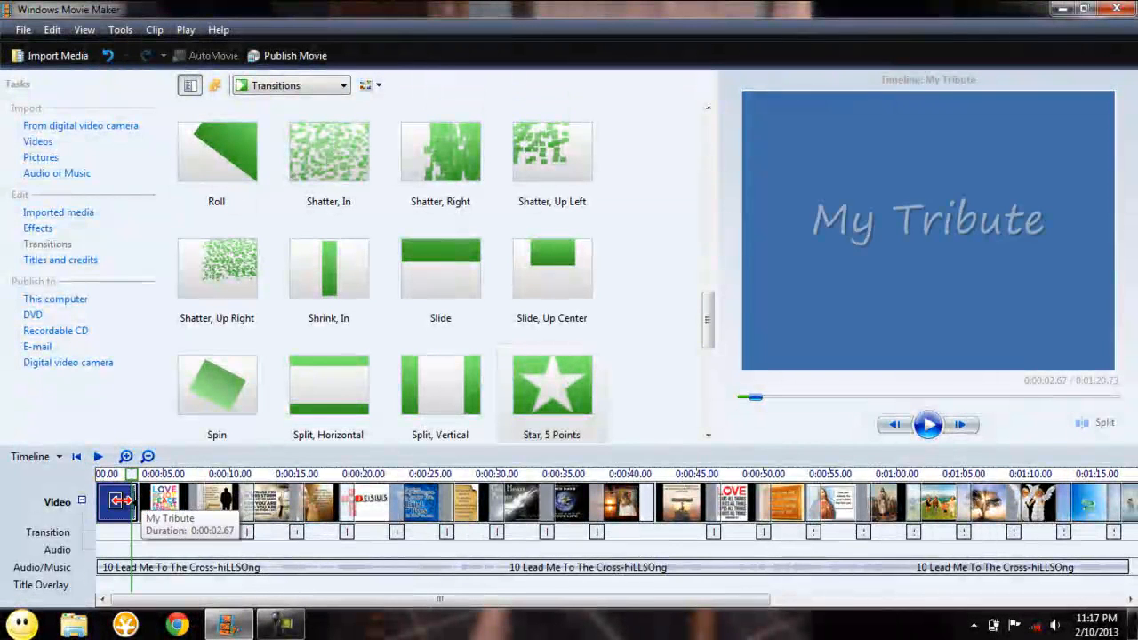
{"action": "left_click_drag", "start_coordinate": [121, 500], "coordinate": [109, 500]}
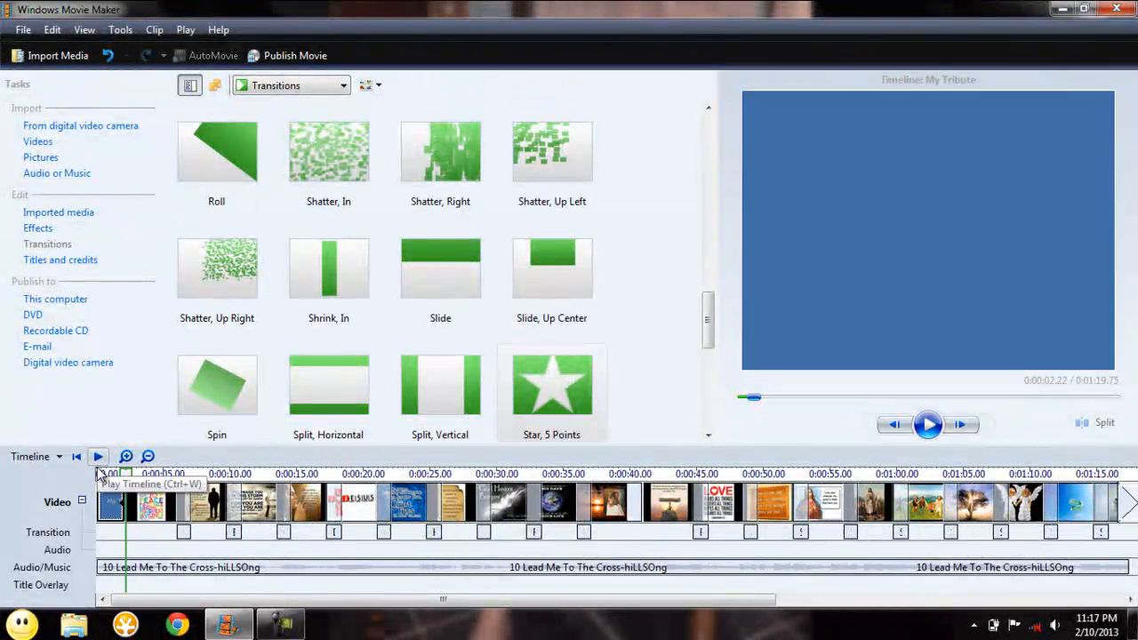
{"action": "left_click", "coordinate": [101, 473]}
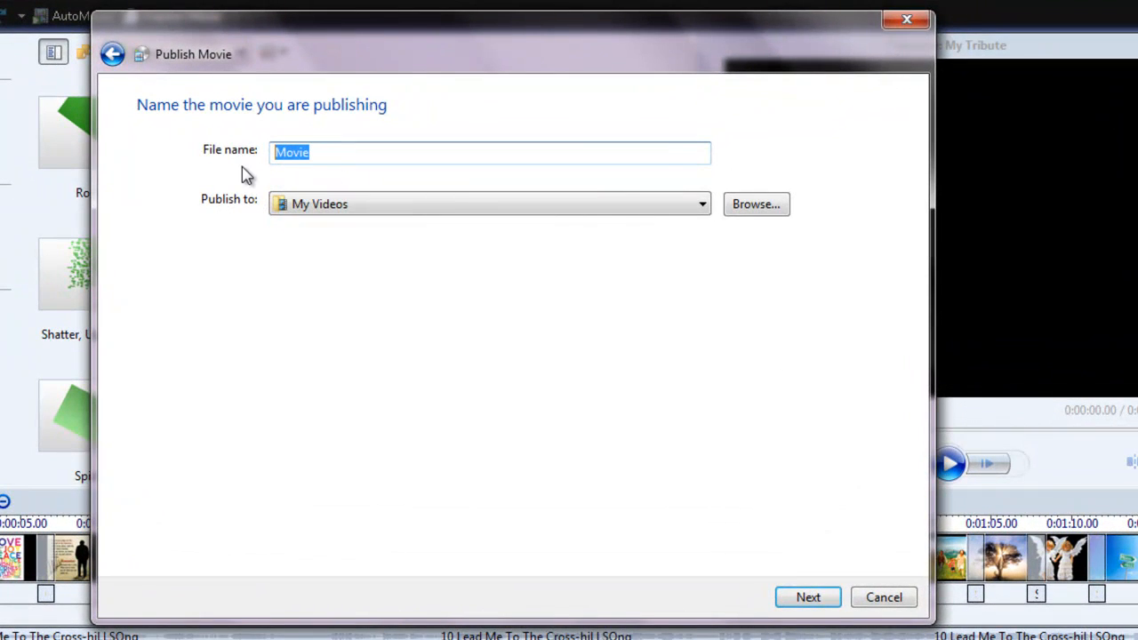
Name the movie to publish "My Tribute" and choose My Videos as the destination folder
{"action": "type", "text": "Tribut"}
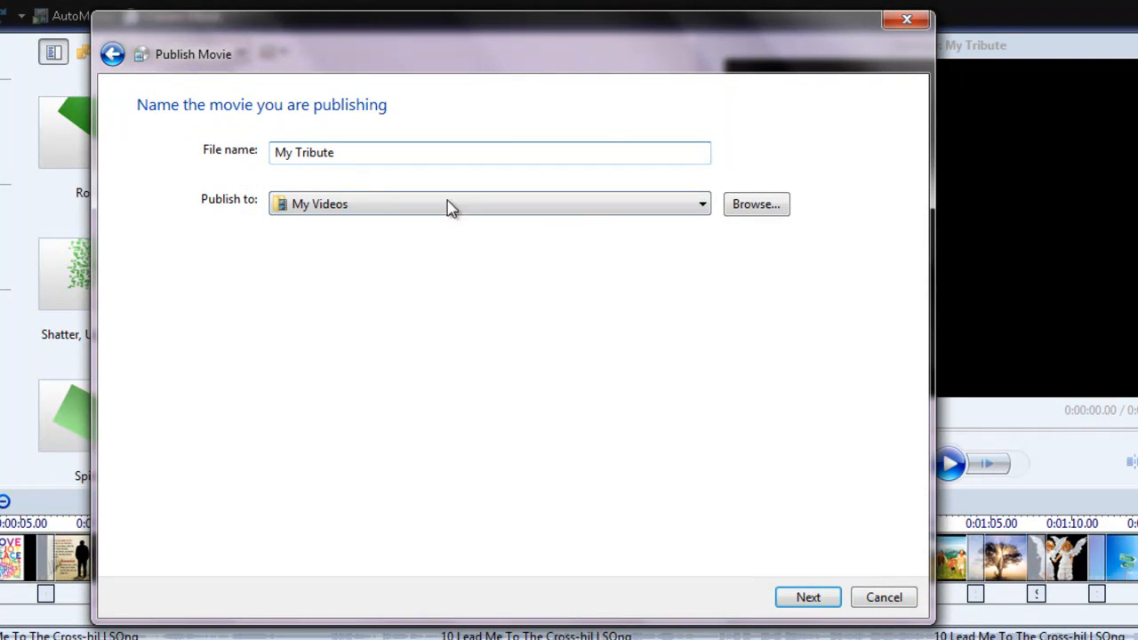
{"action": "left_click", "coordinate": [754, 204]}
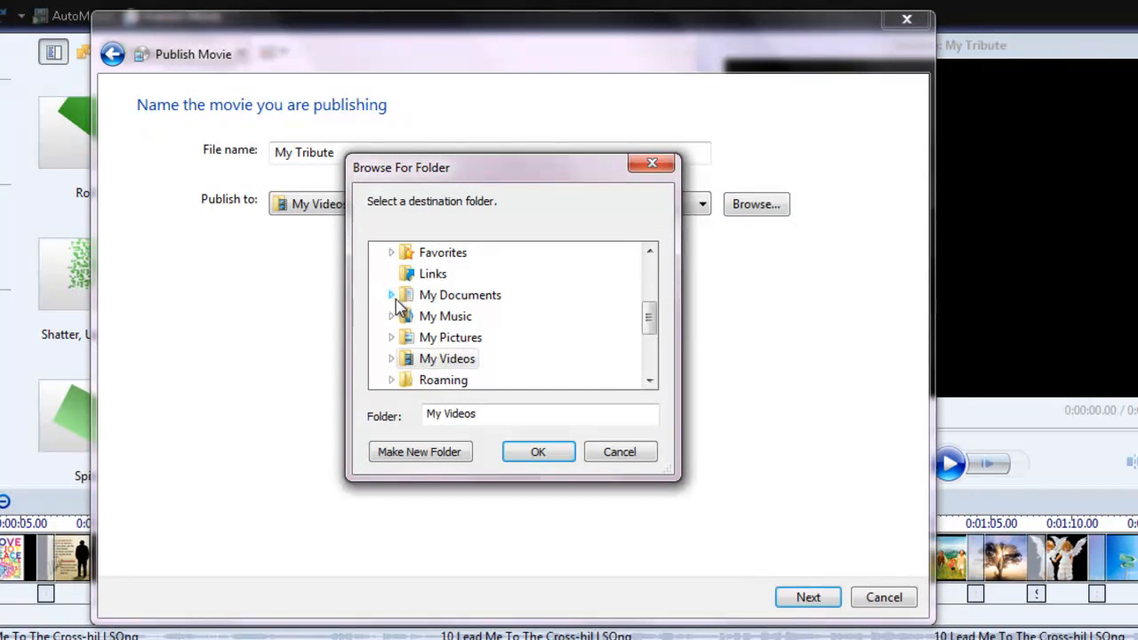
{"action": "left_click", "coordinate": [392, 359]}
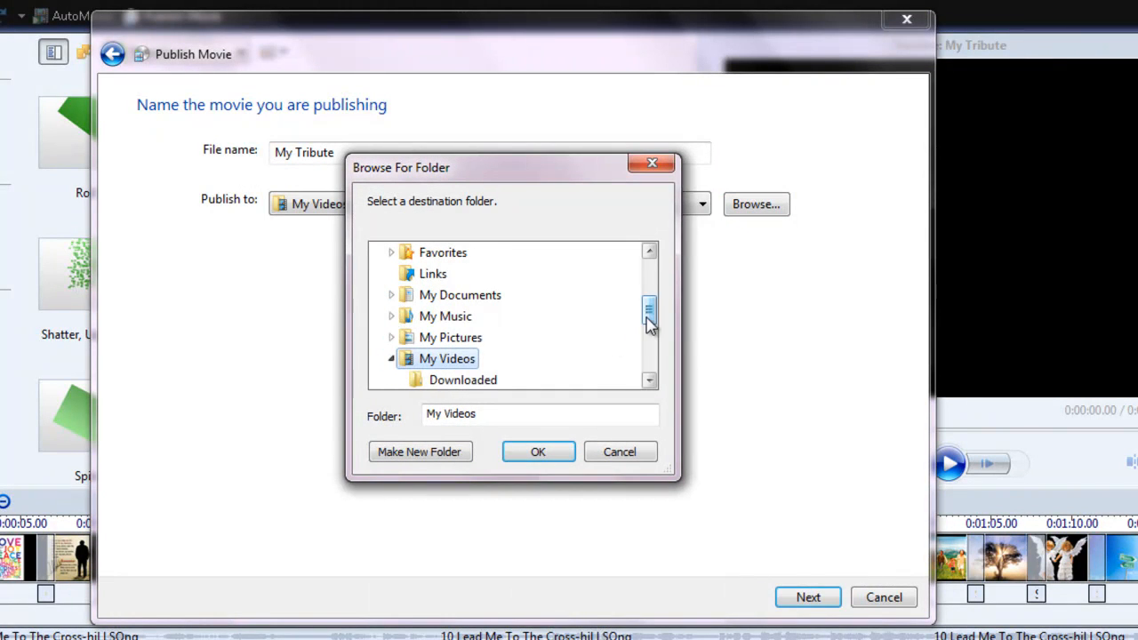
{"action": "left_click_drag", "start_coordinate": [650, 308], "coordinate": [655, 324]}
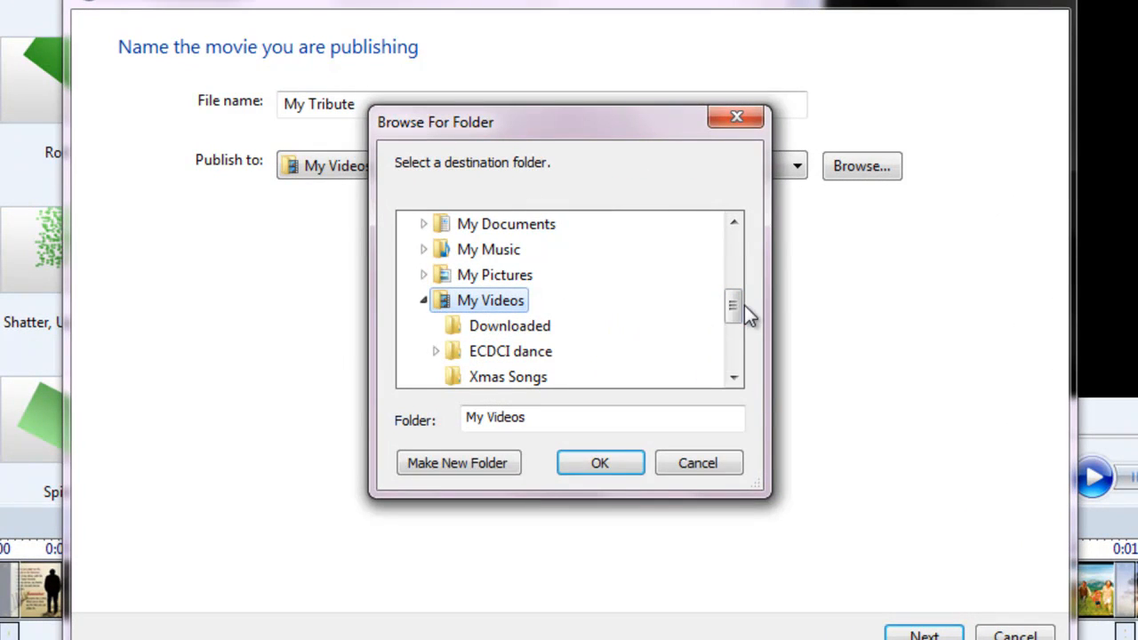
{"action": "left_click", "coordinate": [597, 464]}
Set the movie to be compressed to 9 MB and publish it
{"action": "left_click", "coordinate": [908, 635]}
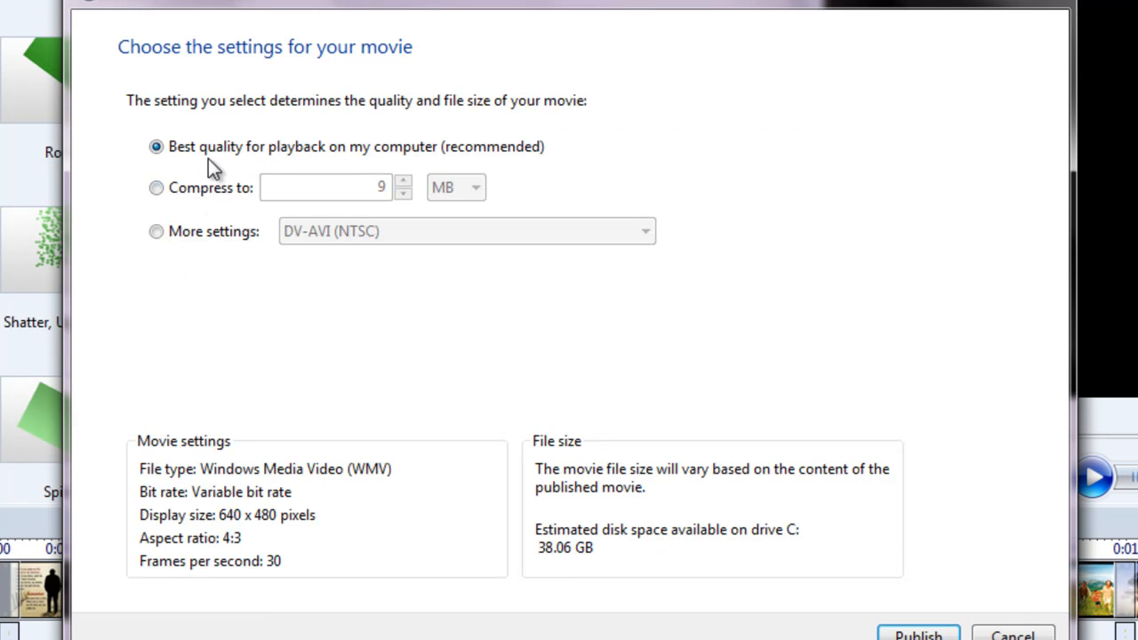
{"action": "left_click", "coordinate": [209, 190]}
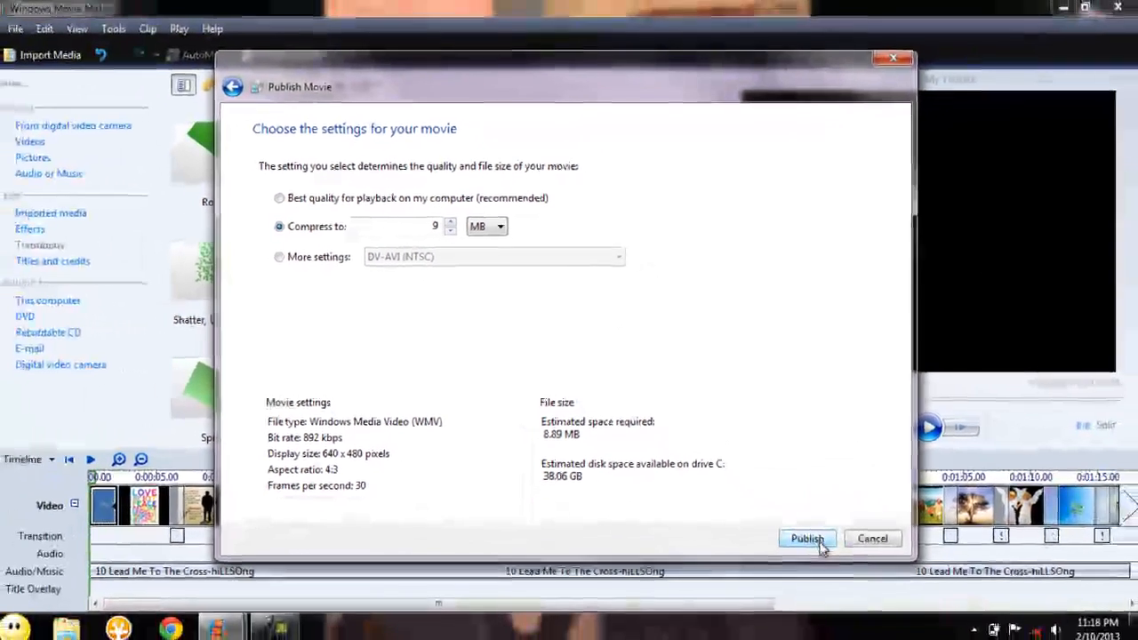
{"action": "left_click", "coordinate": [819, 546]}
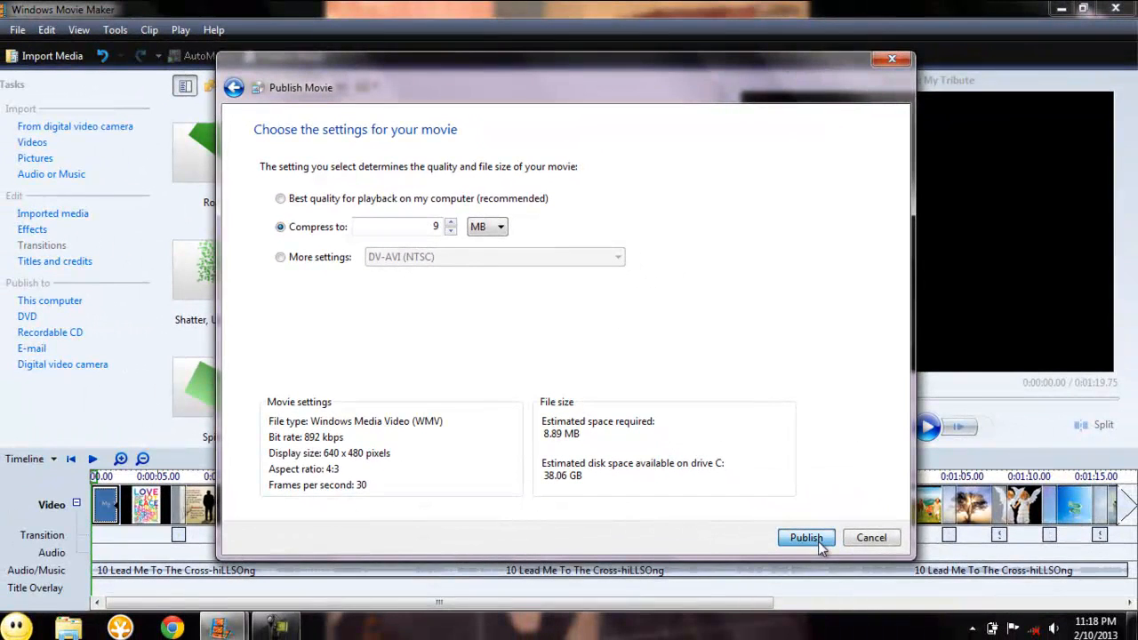